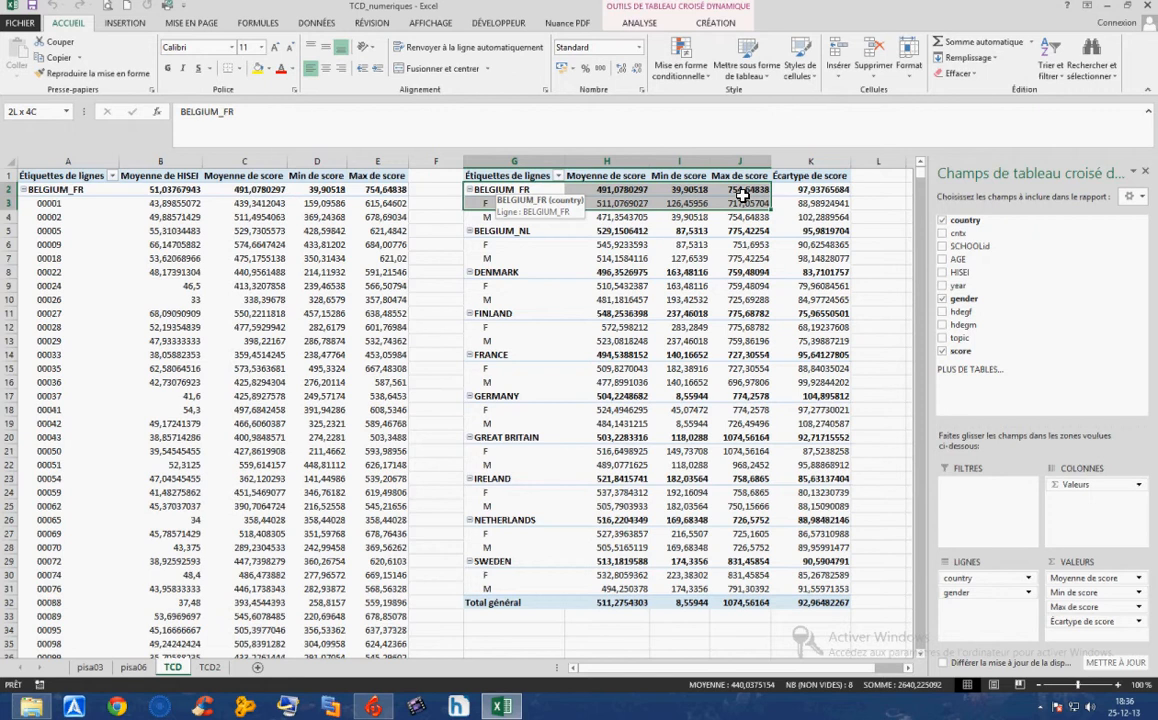
Step: Insert a clustered column pivot chart (Histogramme groupé) from the country and gender score pivot table on the TCD sheet
left_click_drag(742, 195, 744, 585)
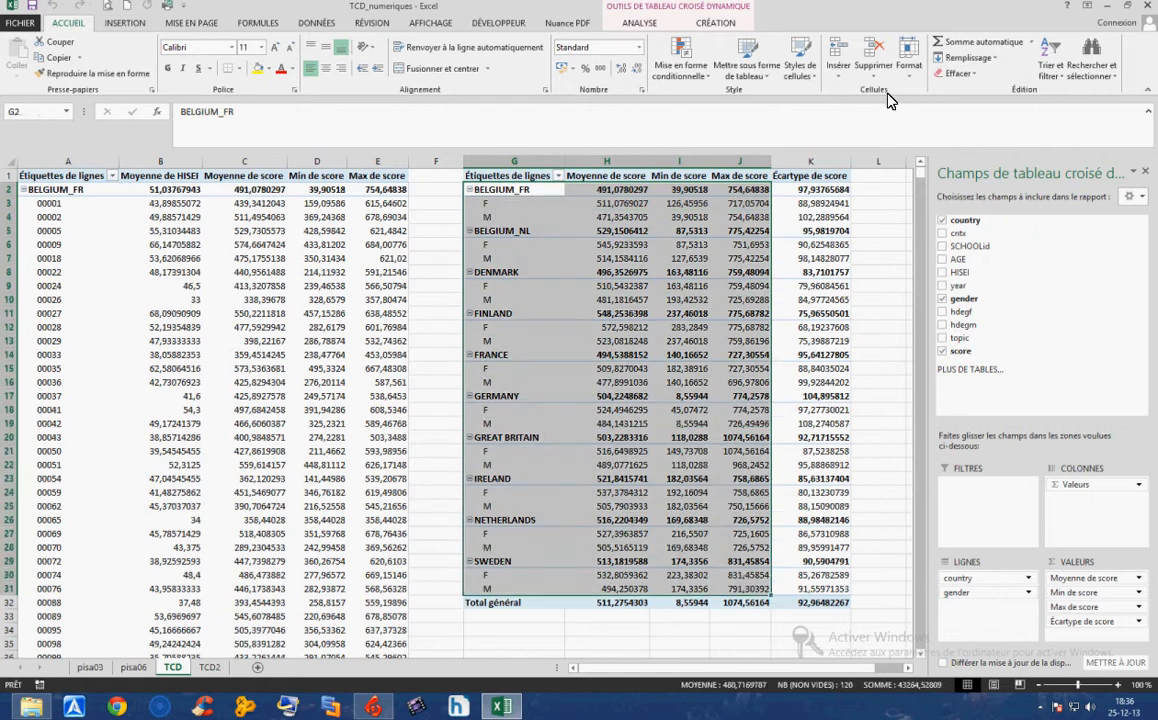
left_click(634, 24)
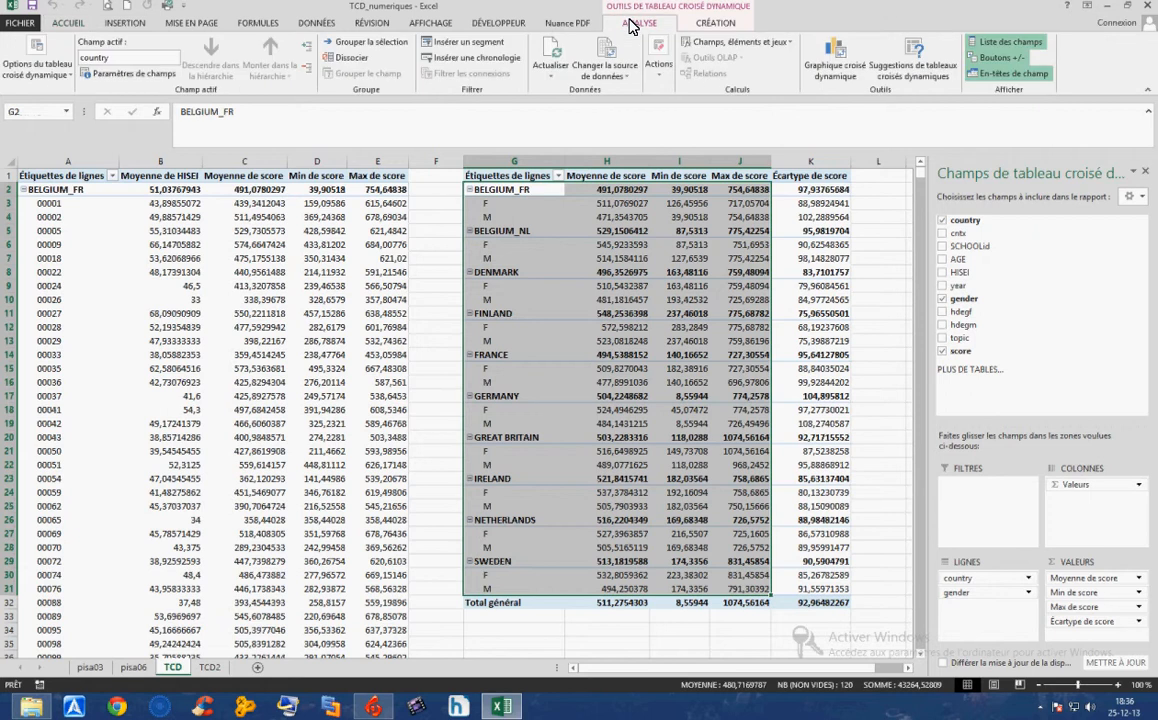
left_click(834, 65)
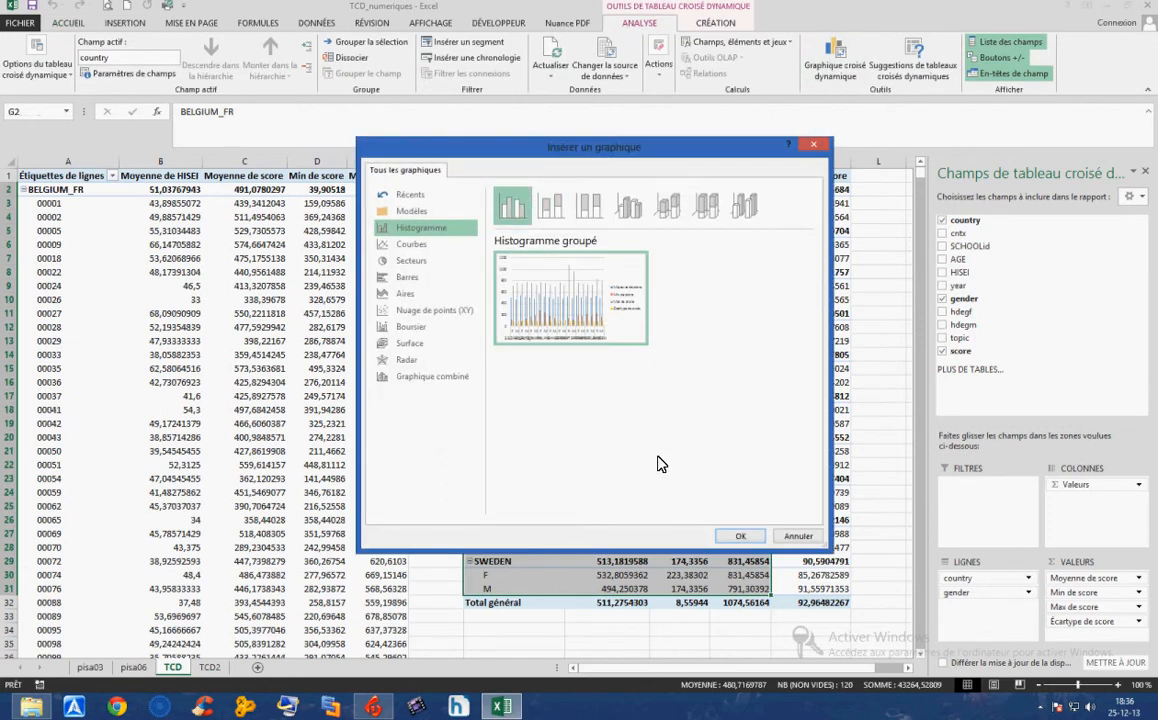
left_click(737, 537)
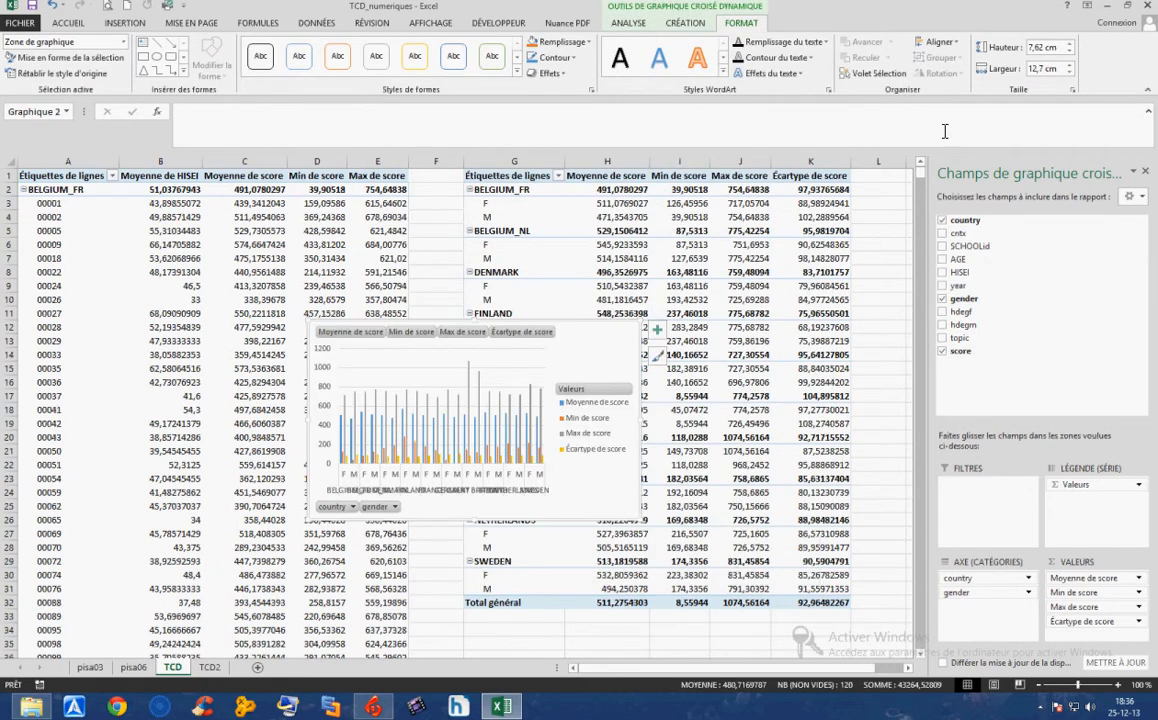
Step: Move the pivot chart to a new sheet named Graph_TCD
left_click(630, 24)
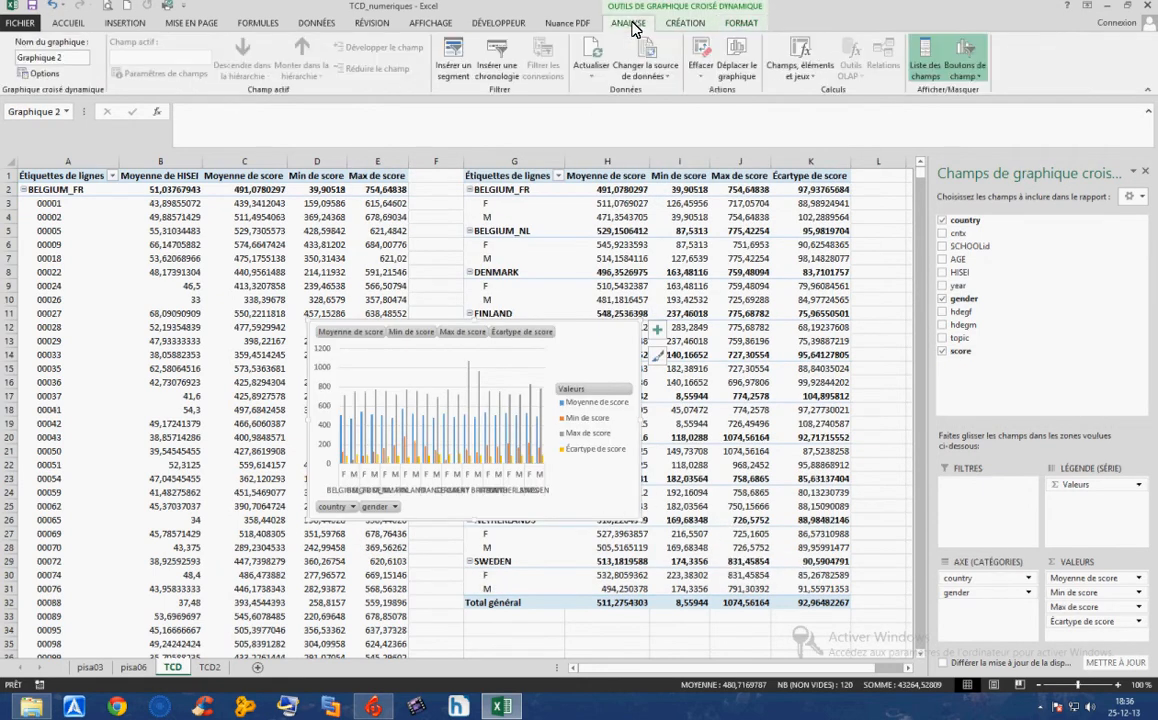
left_click(685, 22)
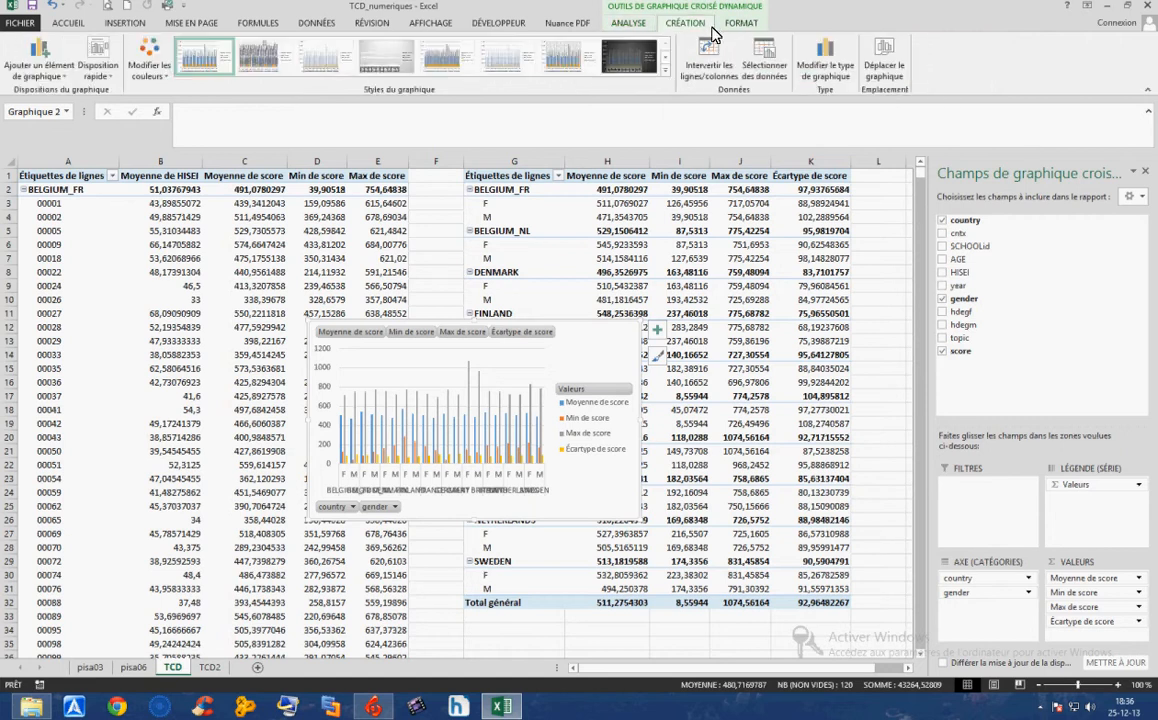
left_click(884, 70)
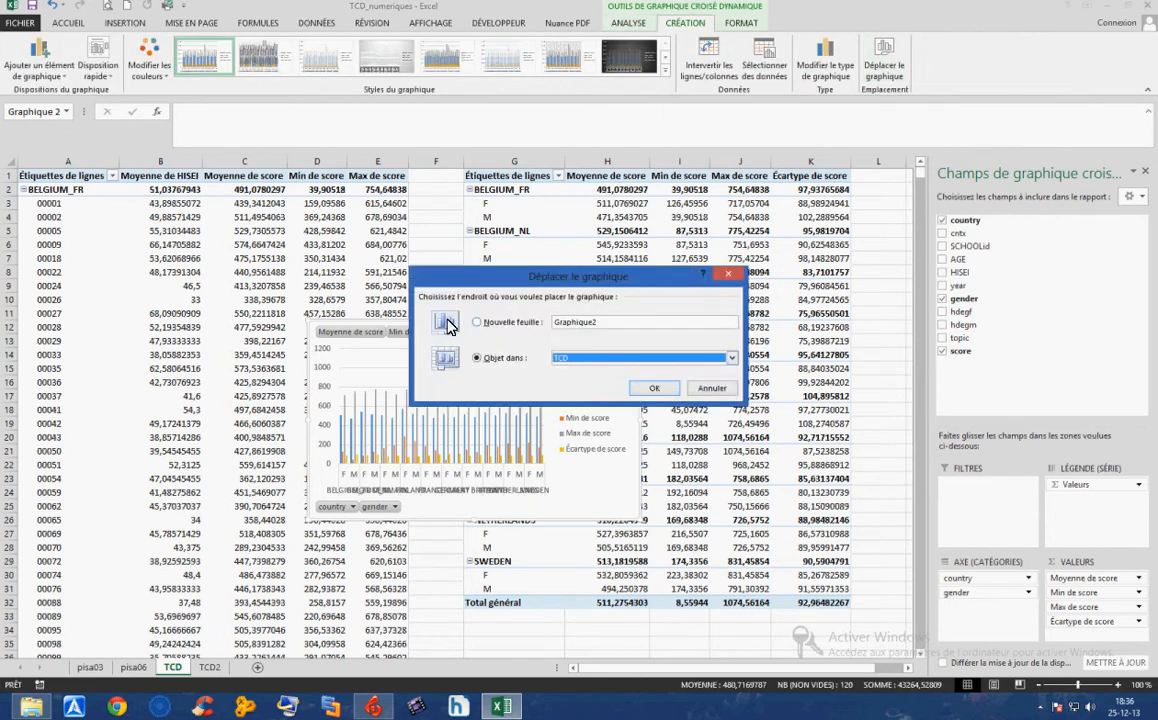
left_click(477, 324)
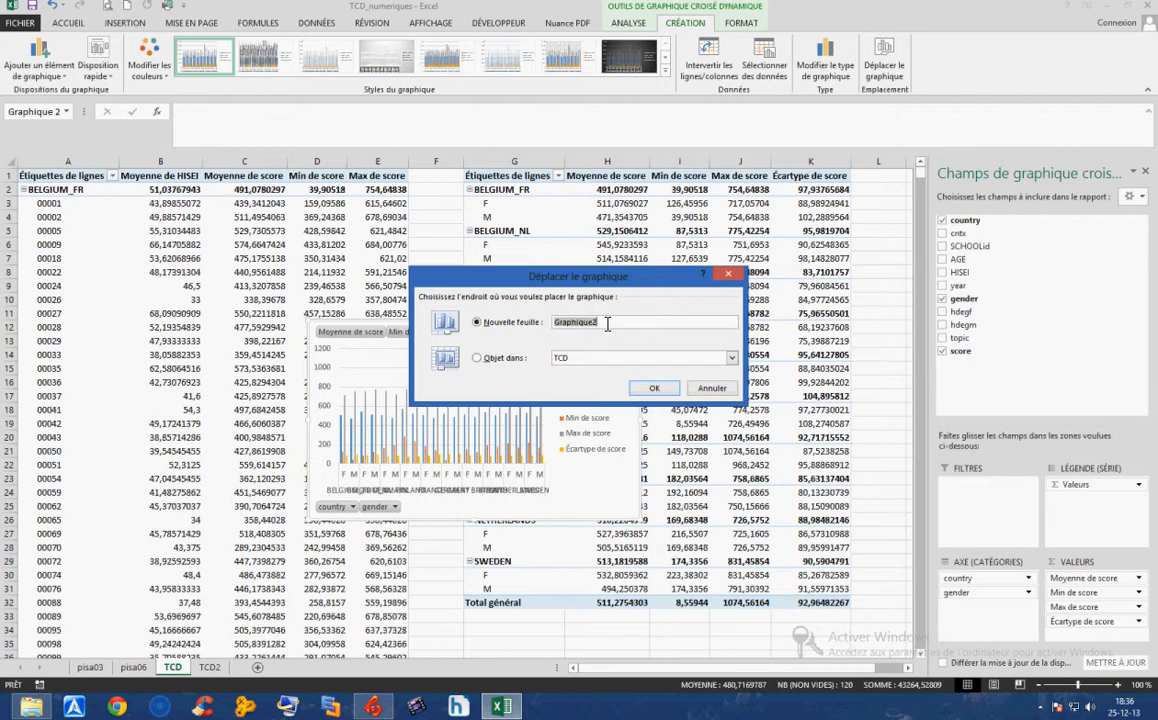
type("Gr")
left_click(646, 389)
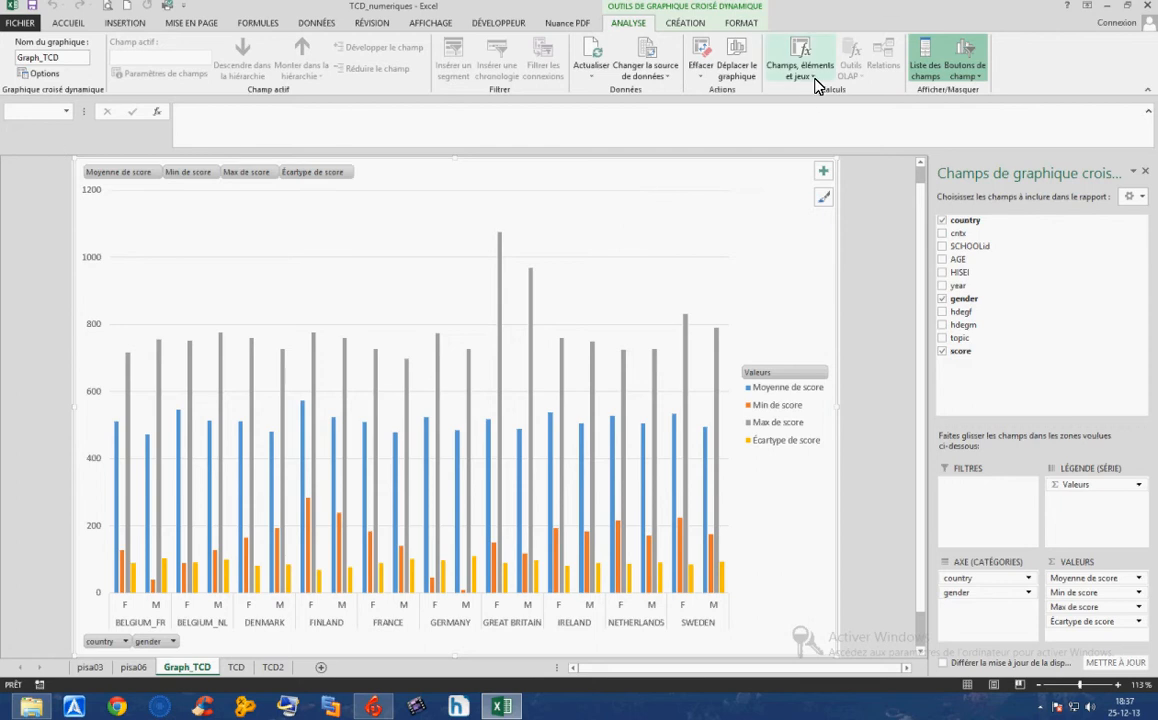
Step: Switch the chart type to a combined chart and set the Max de score series to Histogramme groupé
left_click(697, 28)
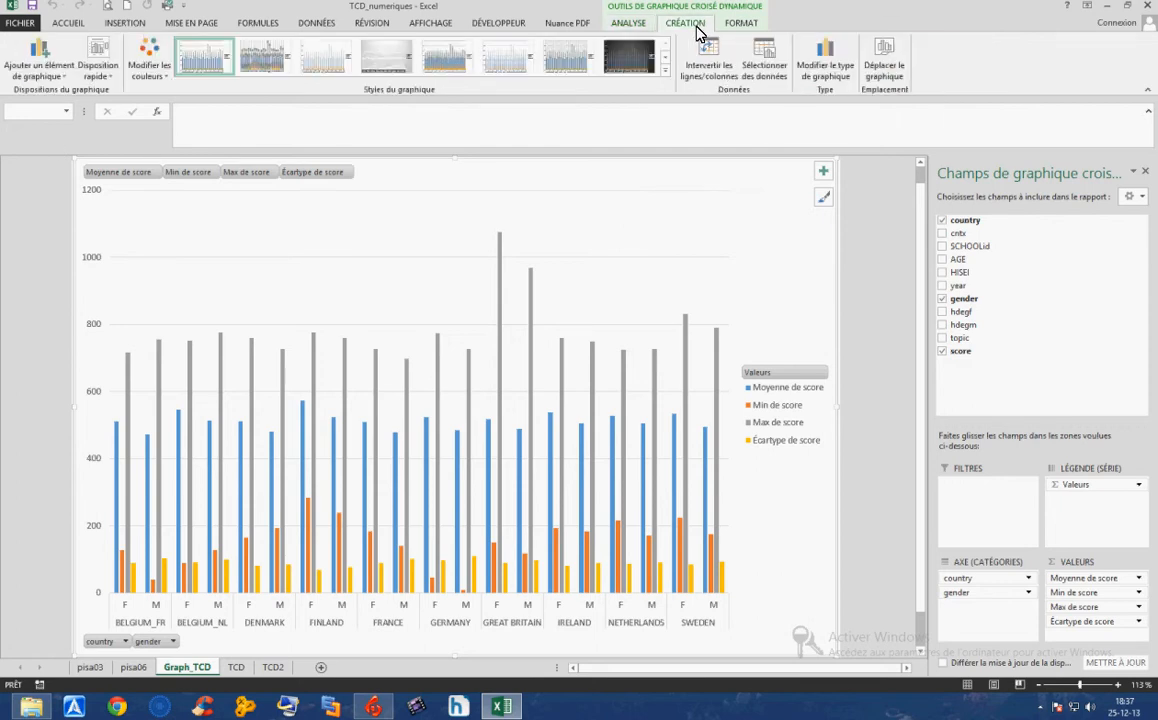
left_click(824, 62)
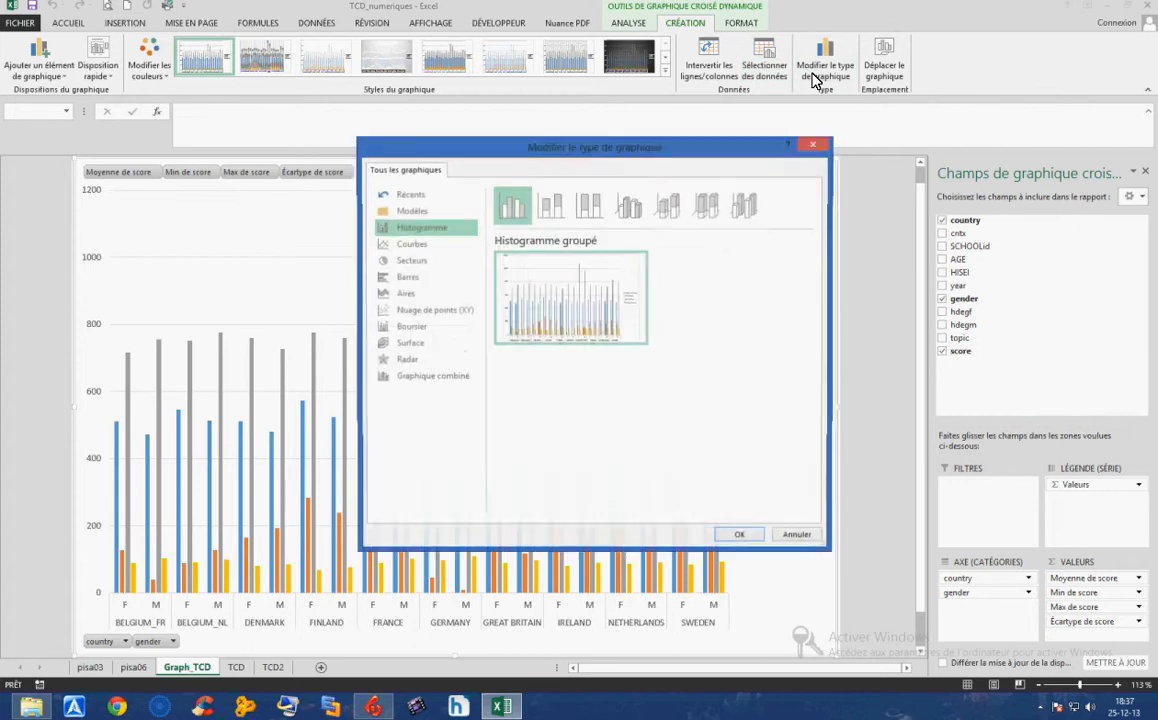
left_click(463, 381)
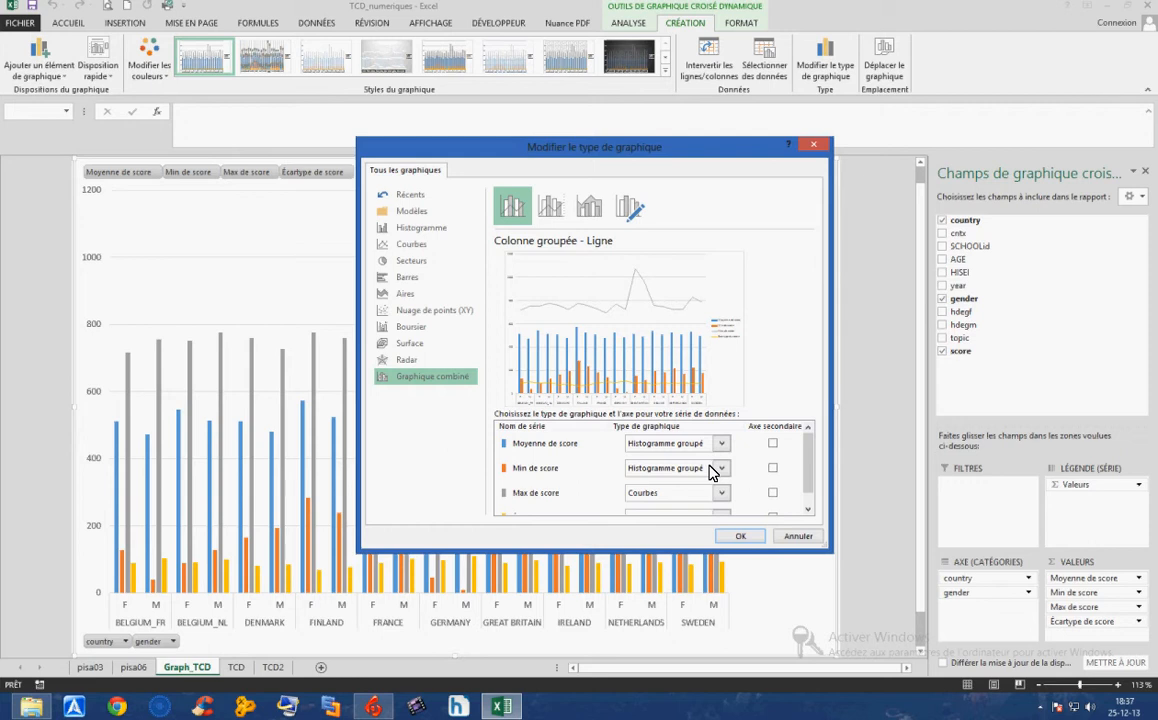
left_click(721, 493)
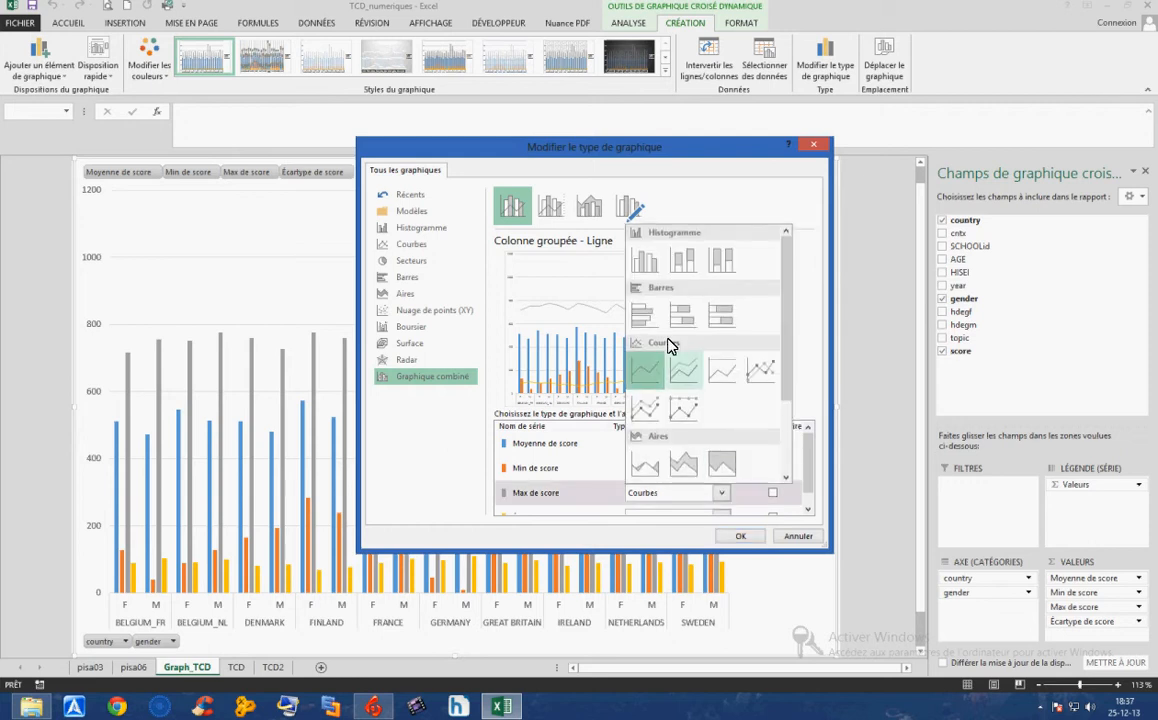
left_click(583, 235)
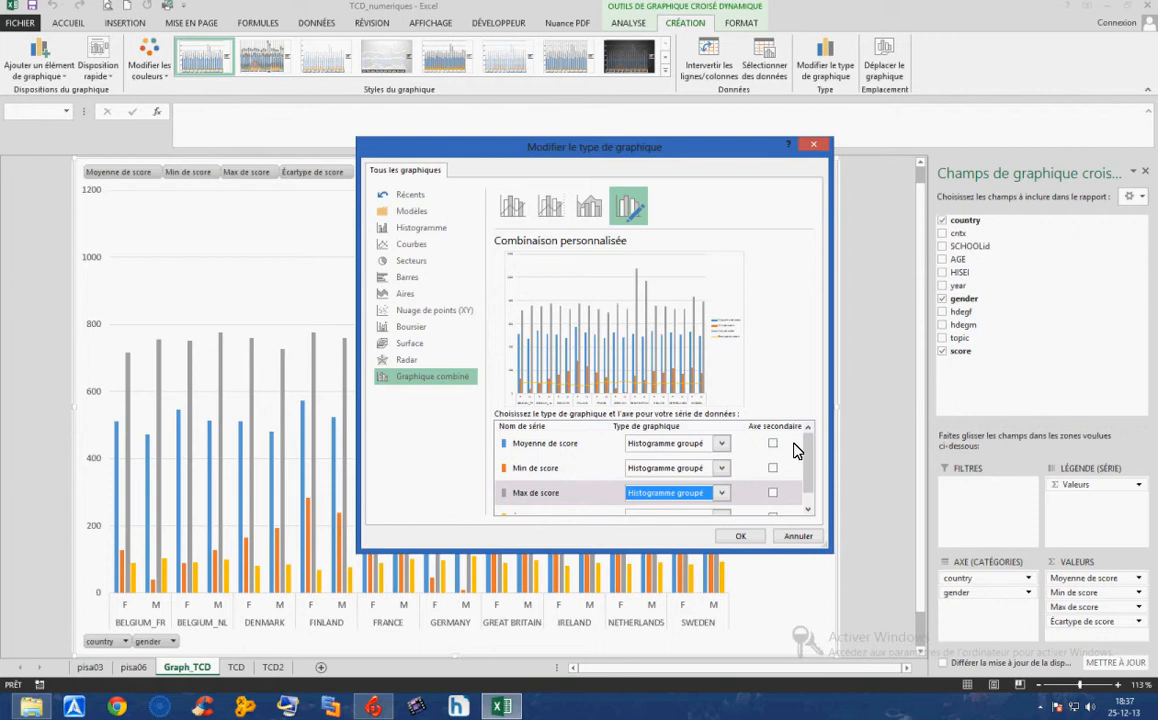
Step: Set the Moyenne de score series to Courbes and apply the custom combination
mouse_move(808, 444)
left_mouse_down()
mouse_move(814, 481)
mouse_move(813, 455)
left_mouse_up()
left_click(721, 443)
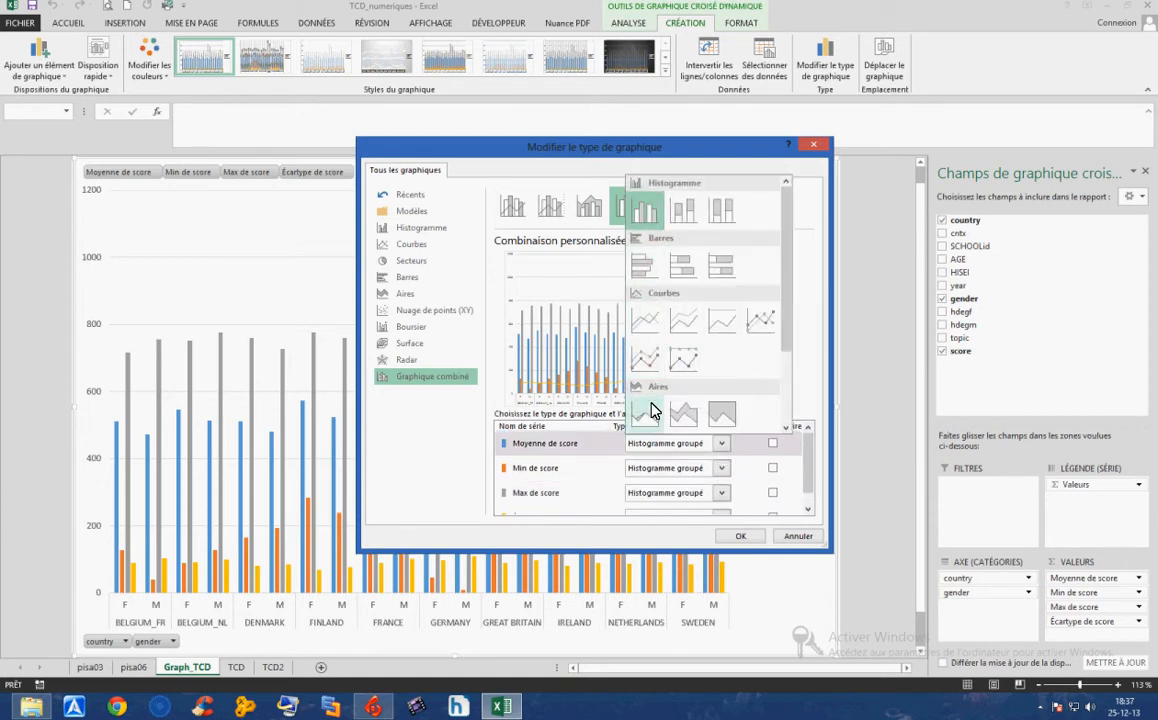
left_click(645, 320)
left_click(737, 538)
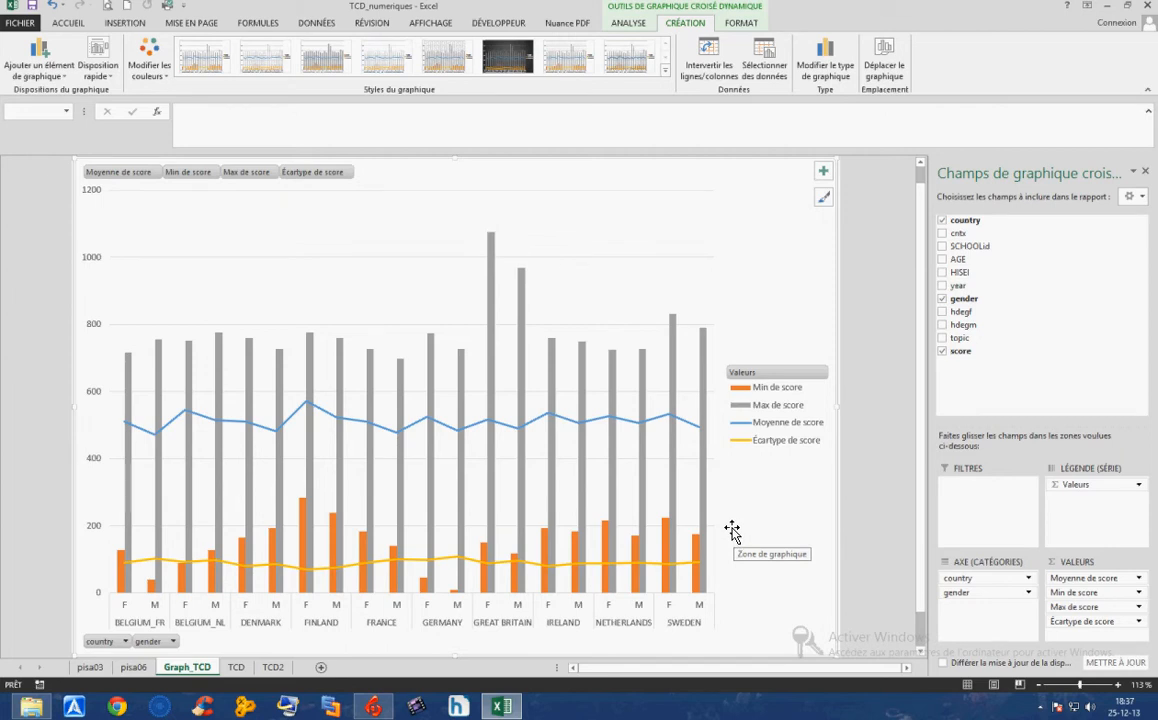
Step: Select the Max de score series in the chart, and filter the cntx column of the pisa06 sheet to GBR only
left_click(490, 240)
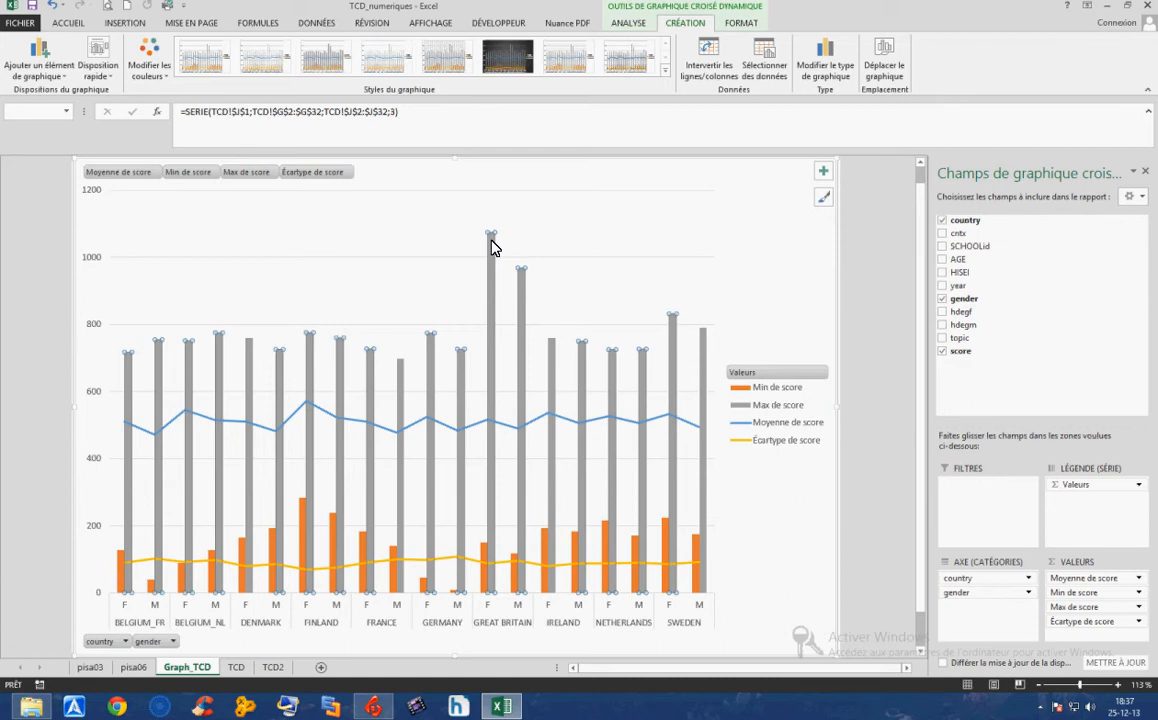
left_click(133, 667)
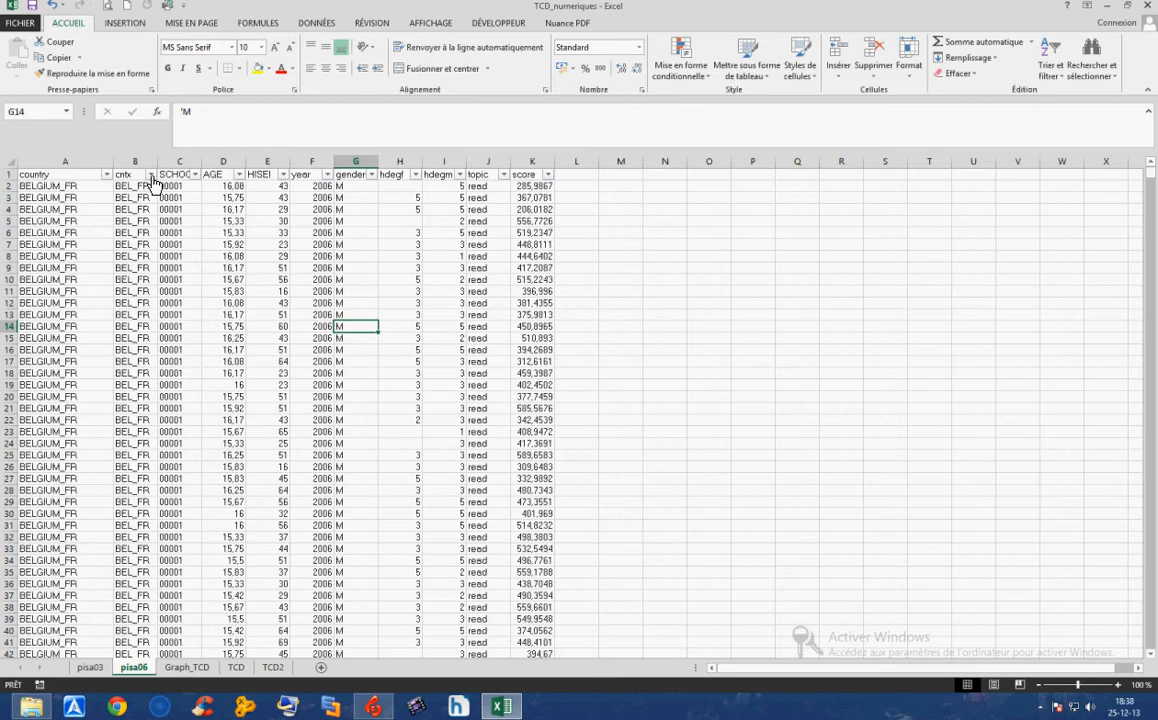
left_click(151, 176)
left_click(41, 309)
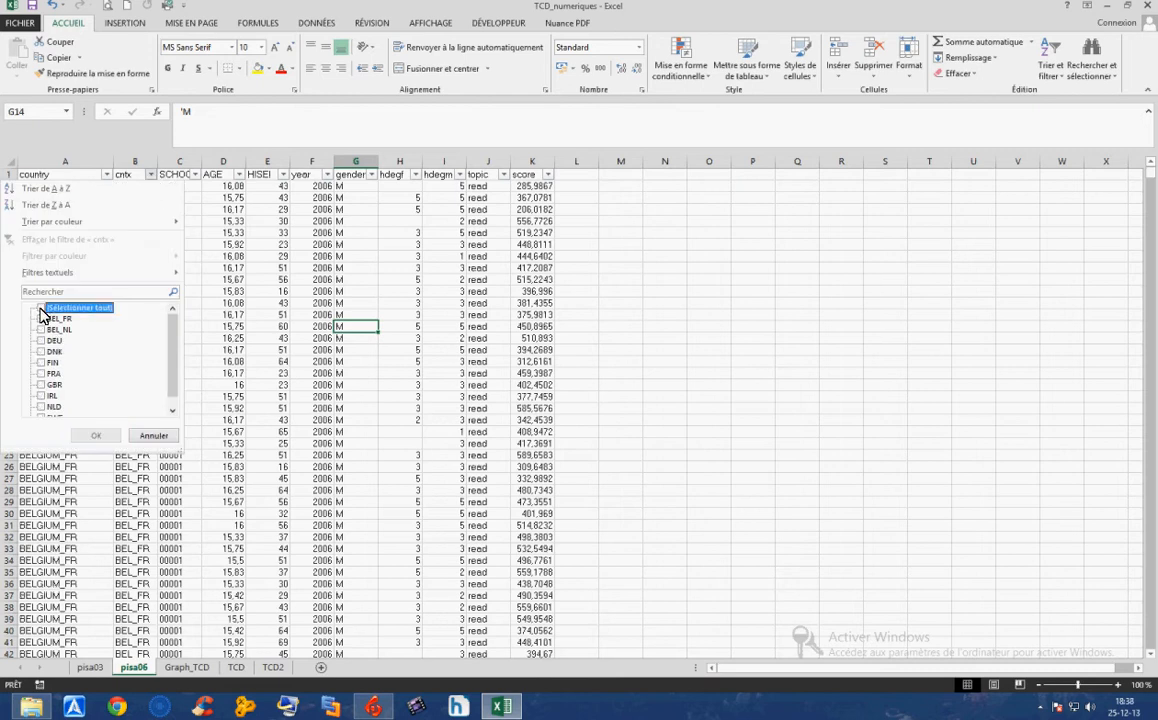
left_click(41, 384)
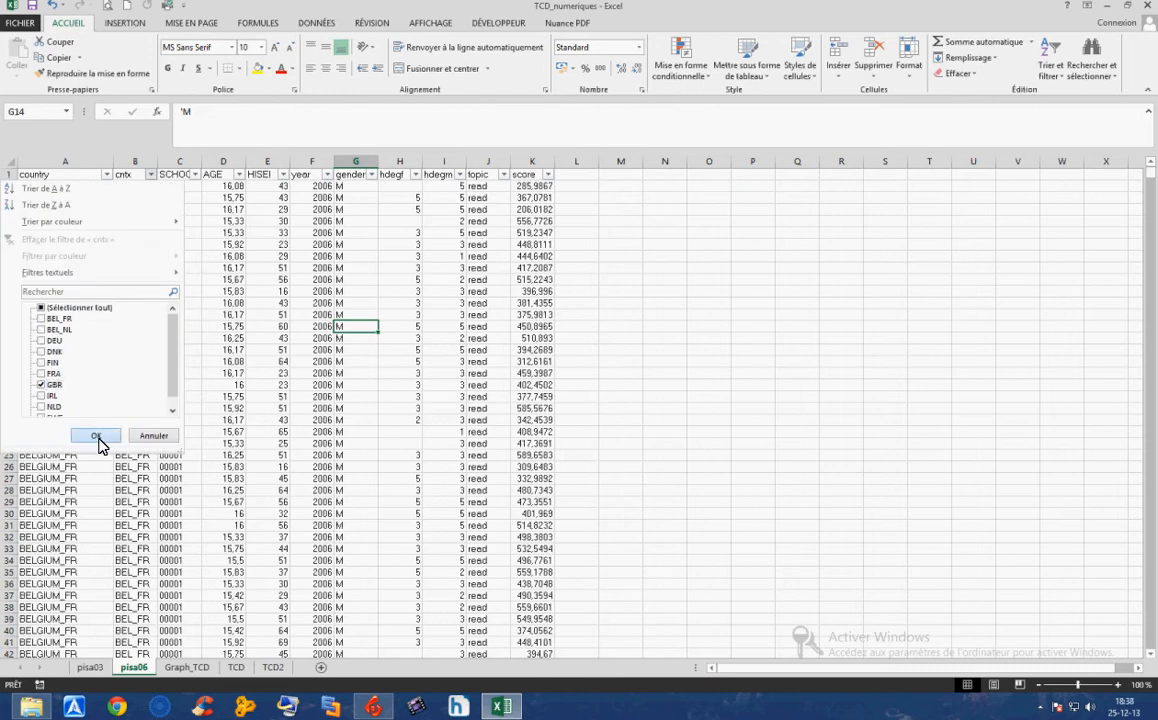
left_click(96, 436)
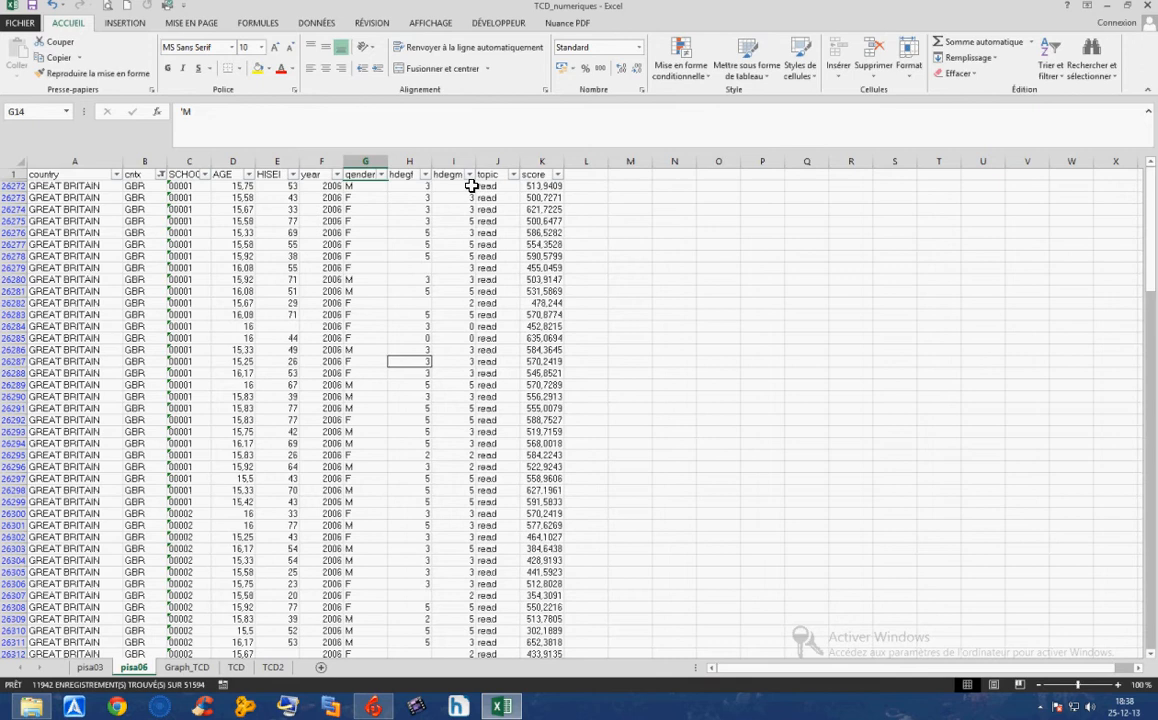
Step: Filter the score column to the two highest values, 968,2452 and 1074,56164, and inspect the matching records
left_click(557, 175)
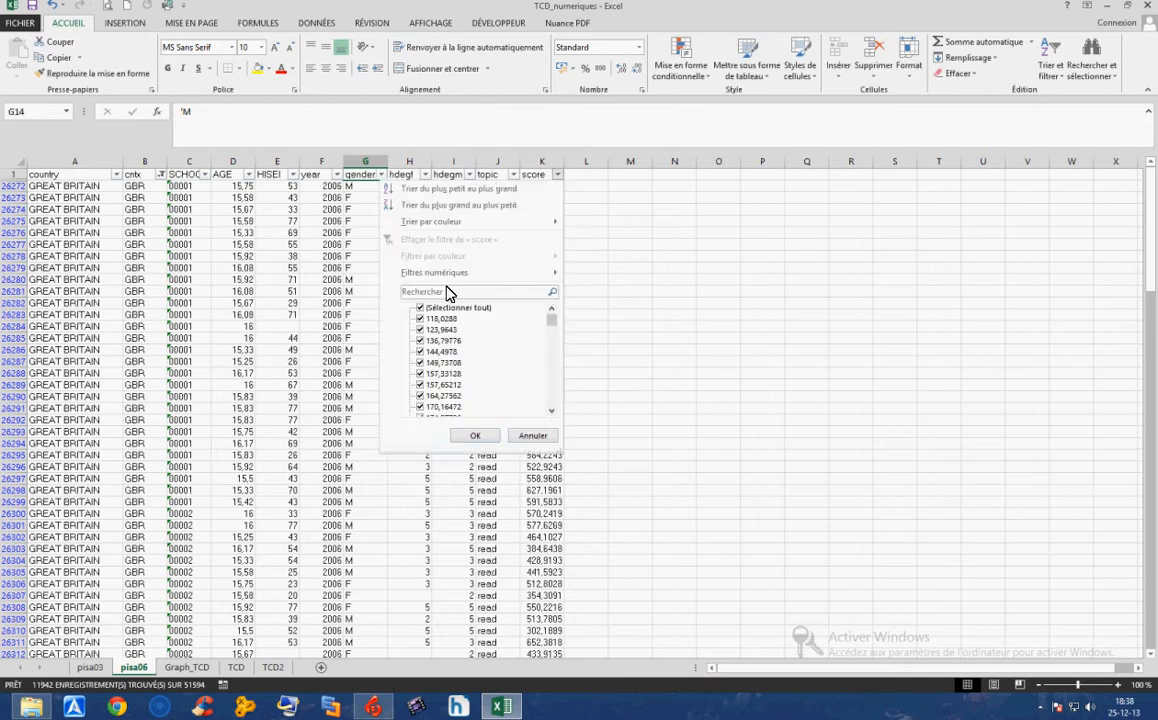
left_click(422, 312)
left_click_drag(551, 323, 557, 407)
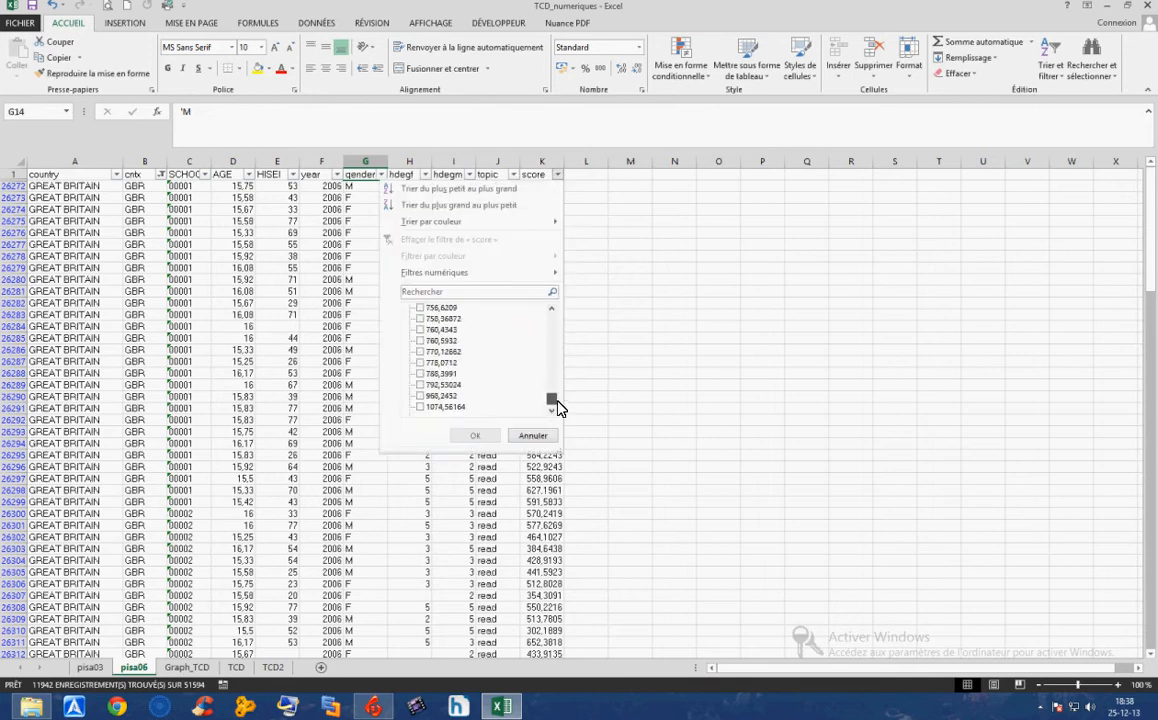
left_click(424, 404)
left_click(421, 396)
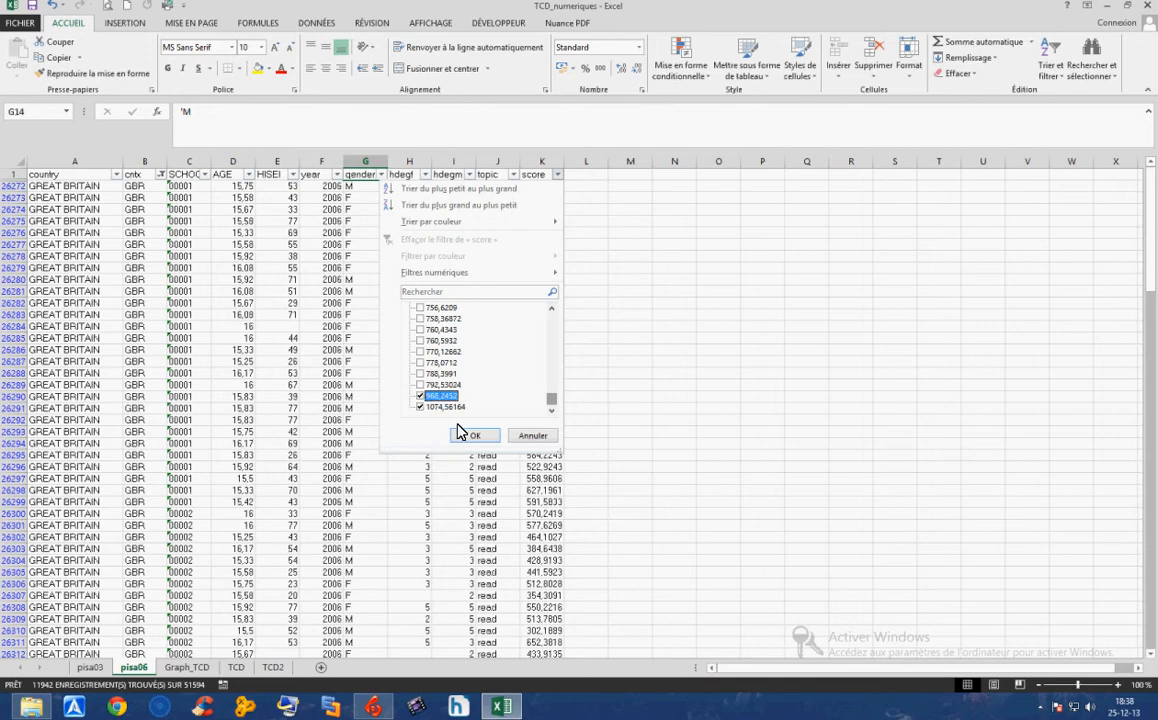
left_click(470, 438)
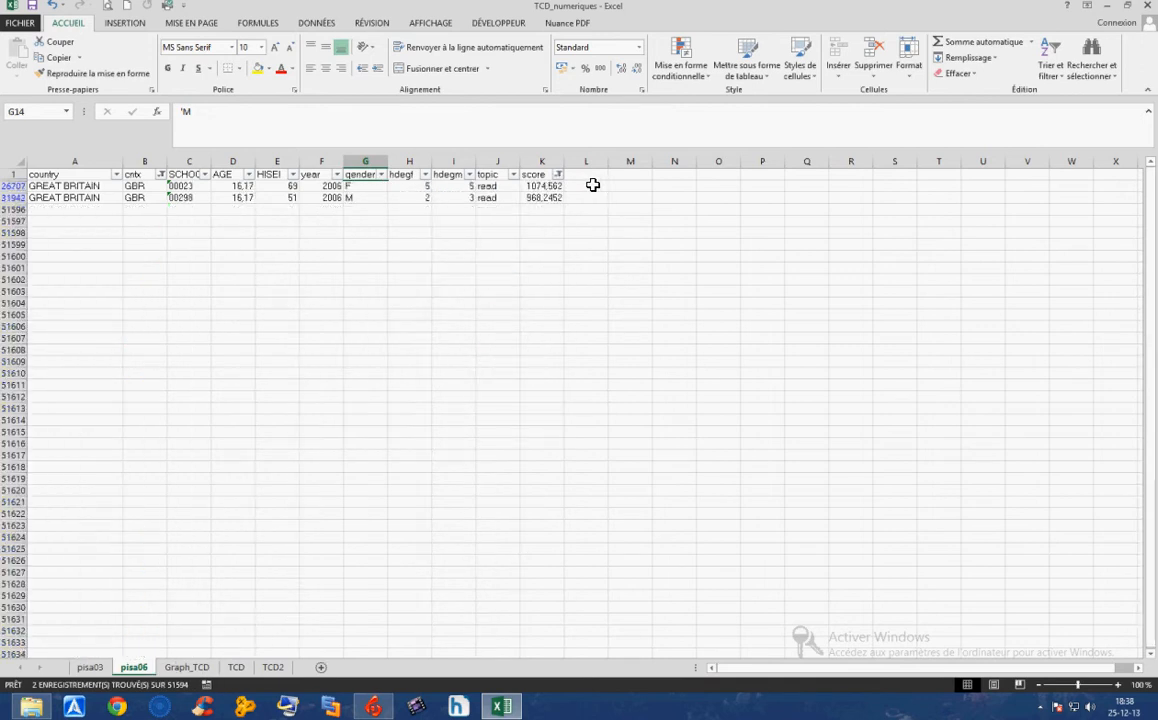
left_click_drag(592, 187, 593, 200)
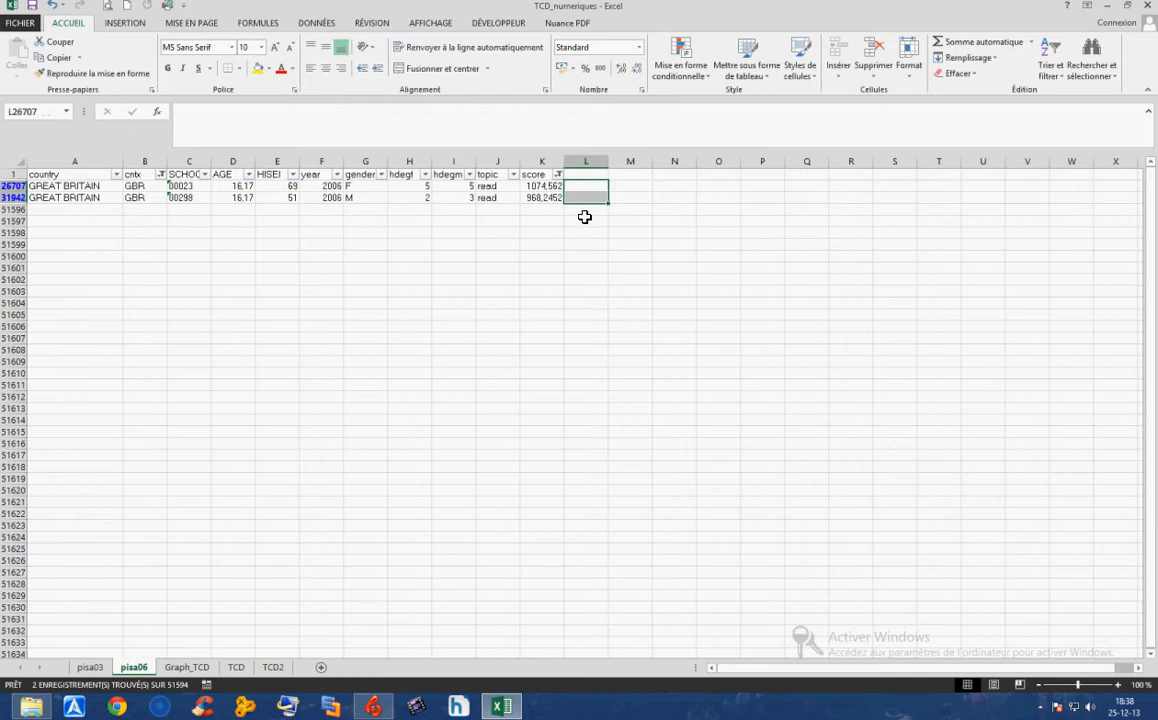
Step: Show all records again by clearing the score and cntx filters, and return to the Graph_TCD sheet
left_click(558, 174)
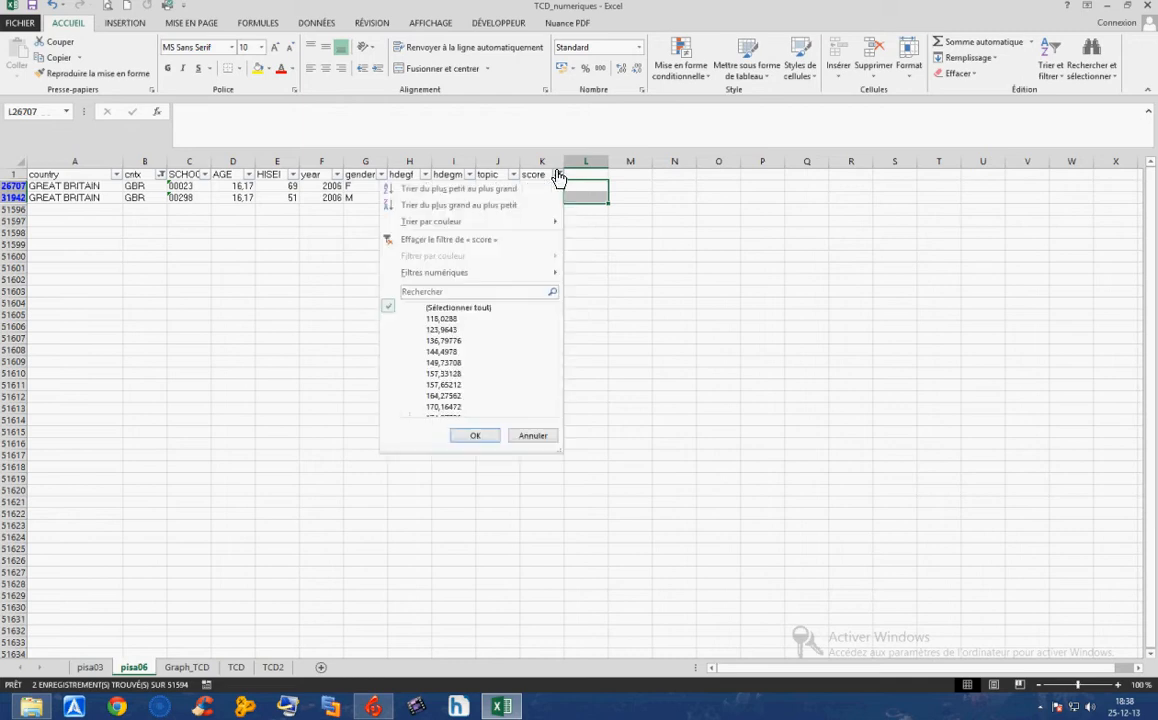
left_click(425, 308)
left_click(476, 437)
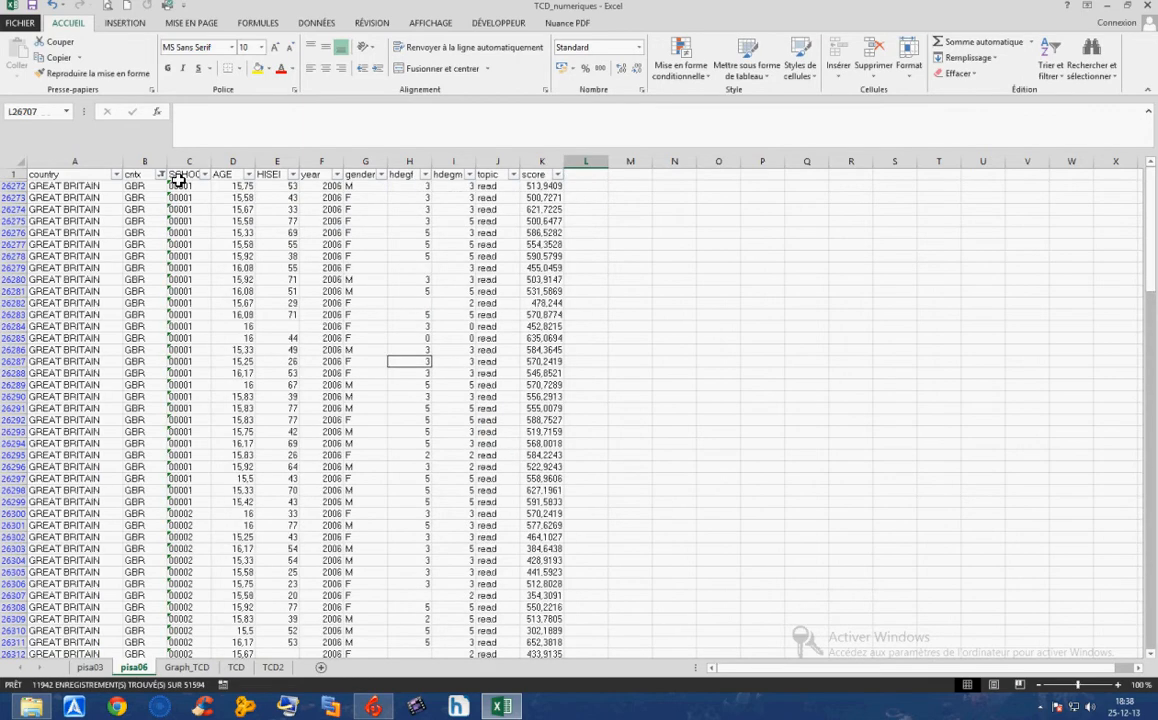
left_click(160, 175)
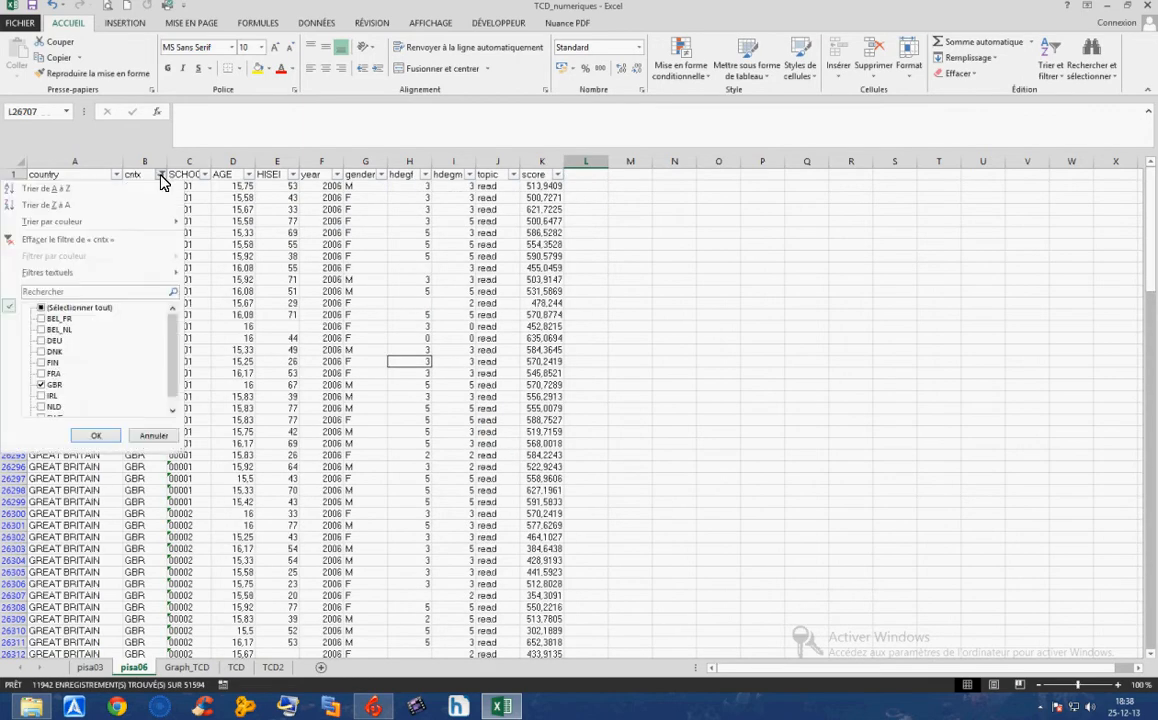
left_click(41, 308)
left_click(96, 437)
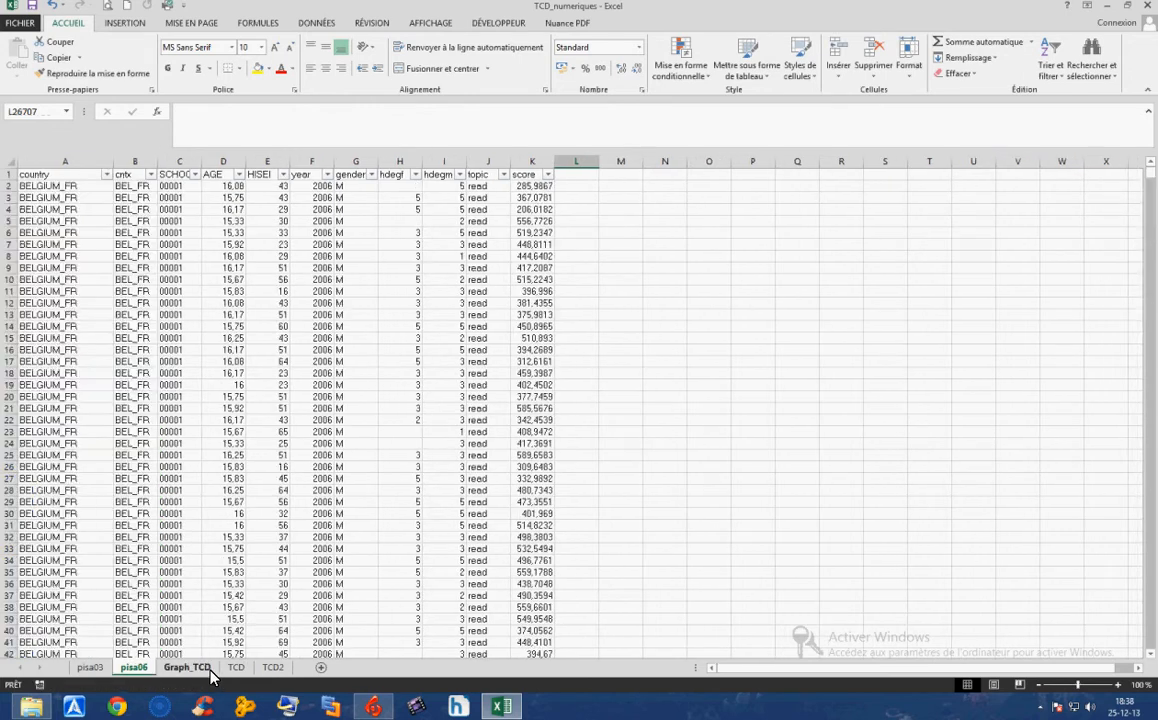
left_click(187, 667)
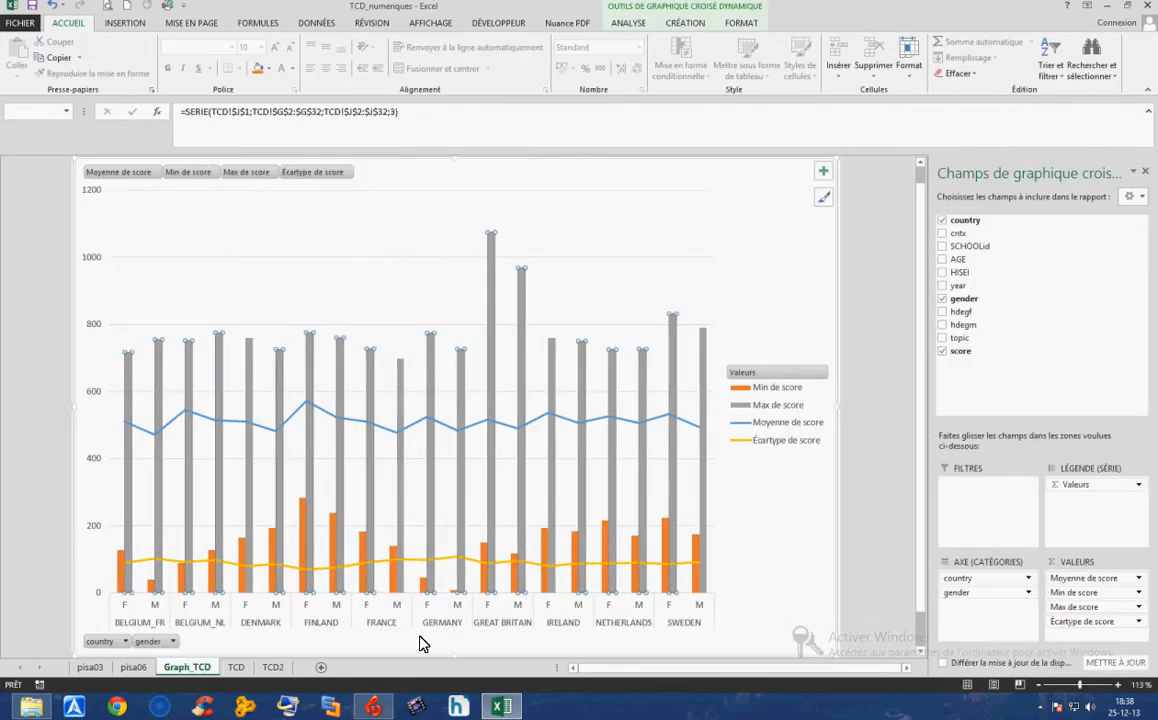
Step: Create a pivot table from the Pisa06 range of the pisa06 sheet, located at cell A1 of the TCD2 sheet
left_click(268, 667)
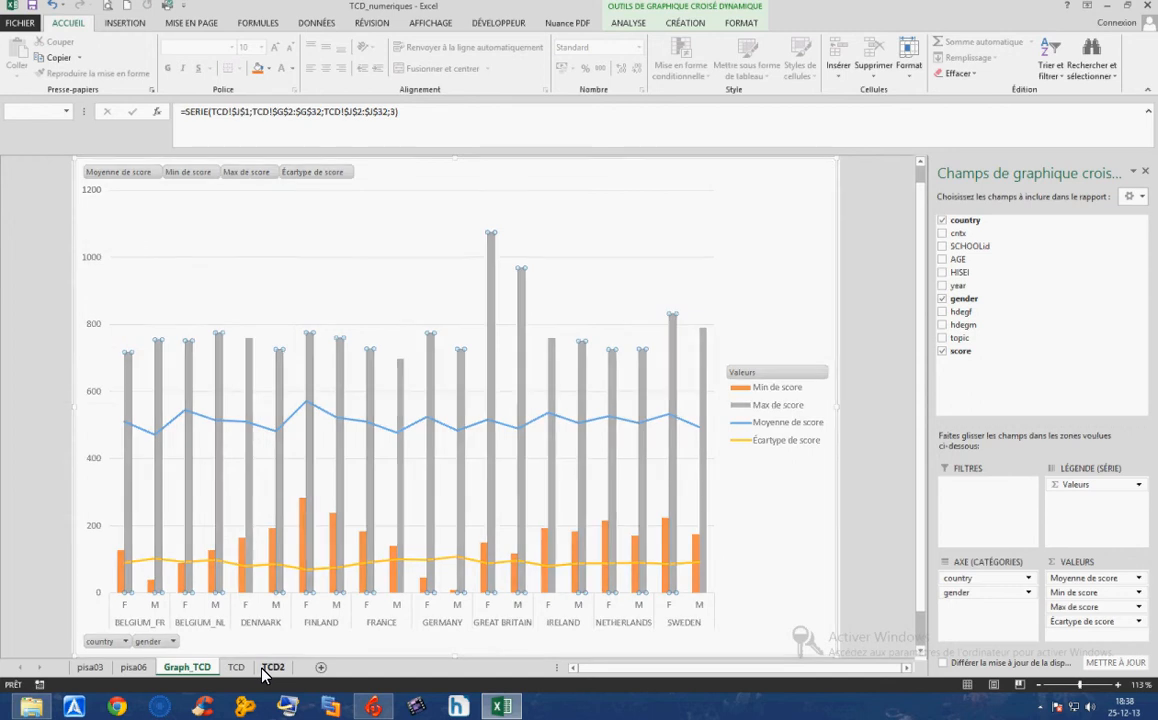
left_click(134, 667)
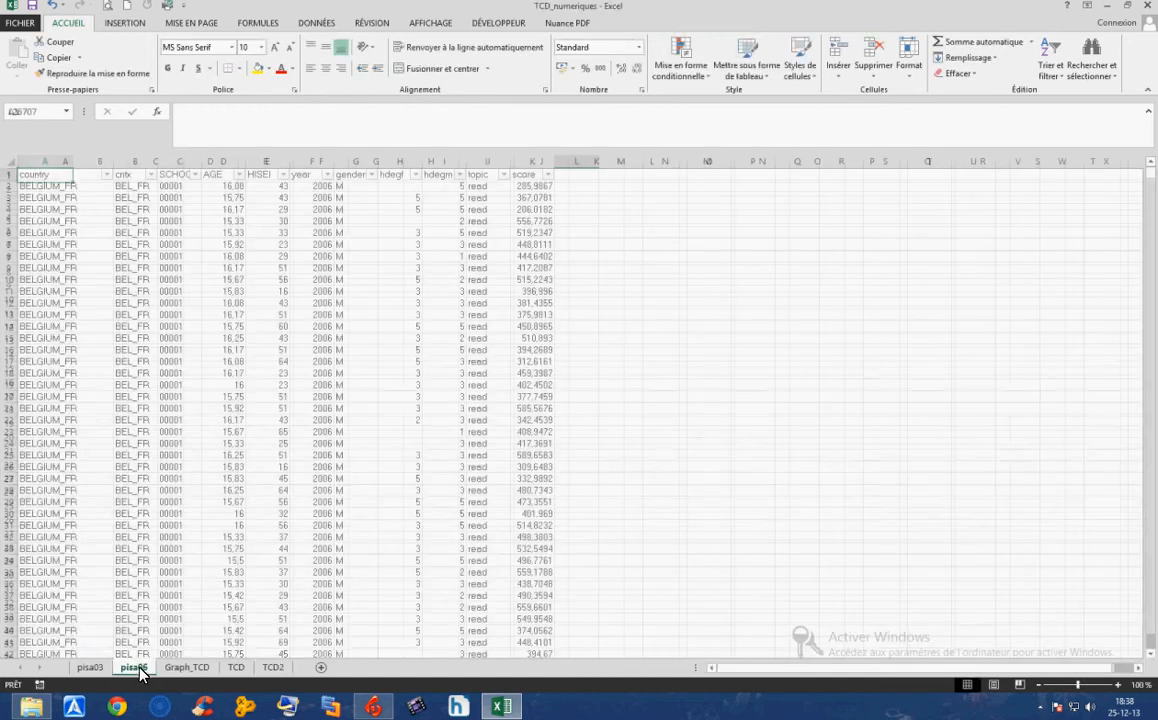
left_click(117, 24)
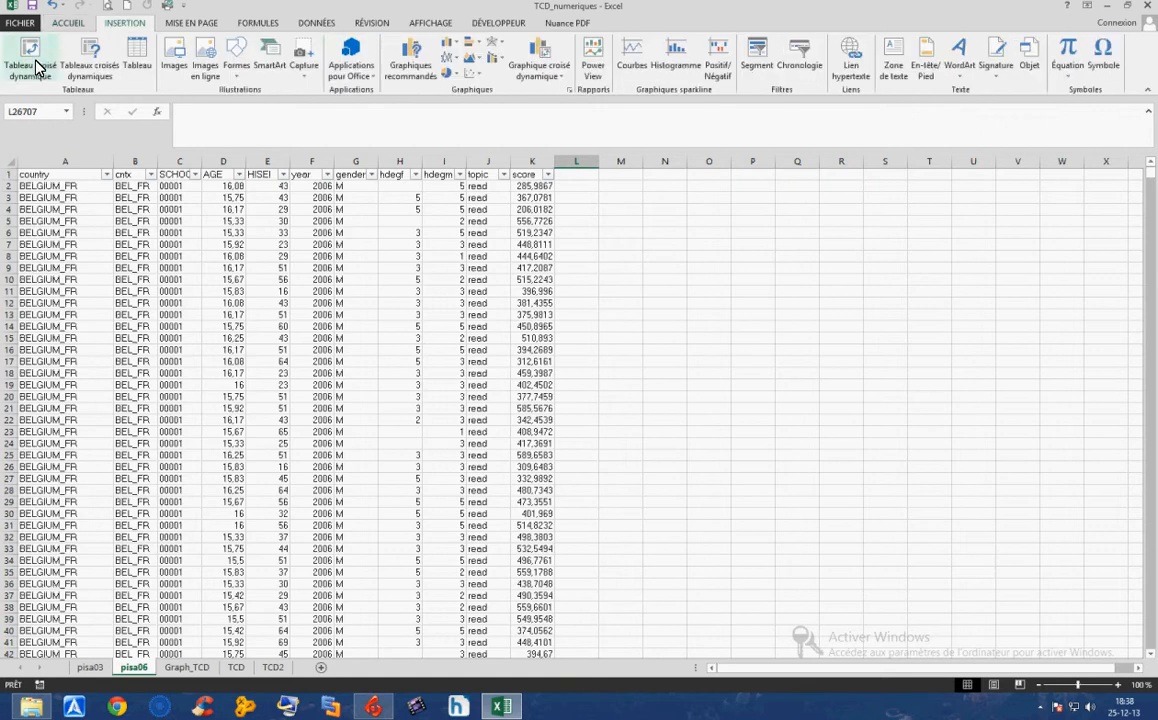
left_click(34, 58)
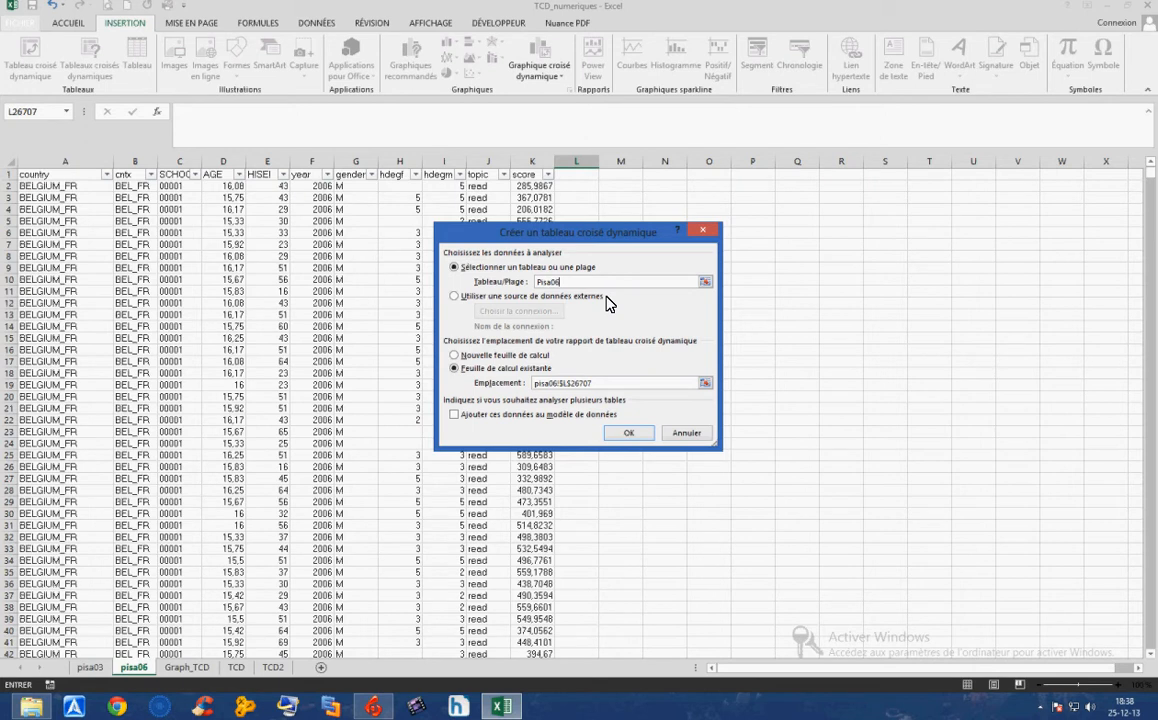
left_click(641, 382)
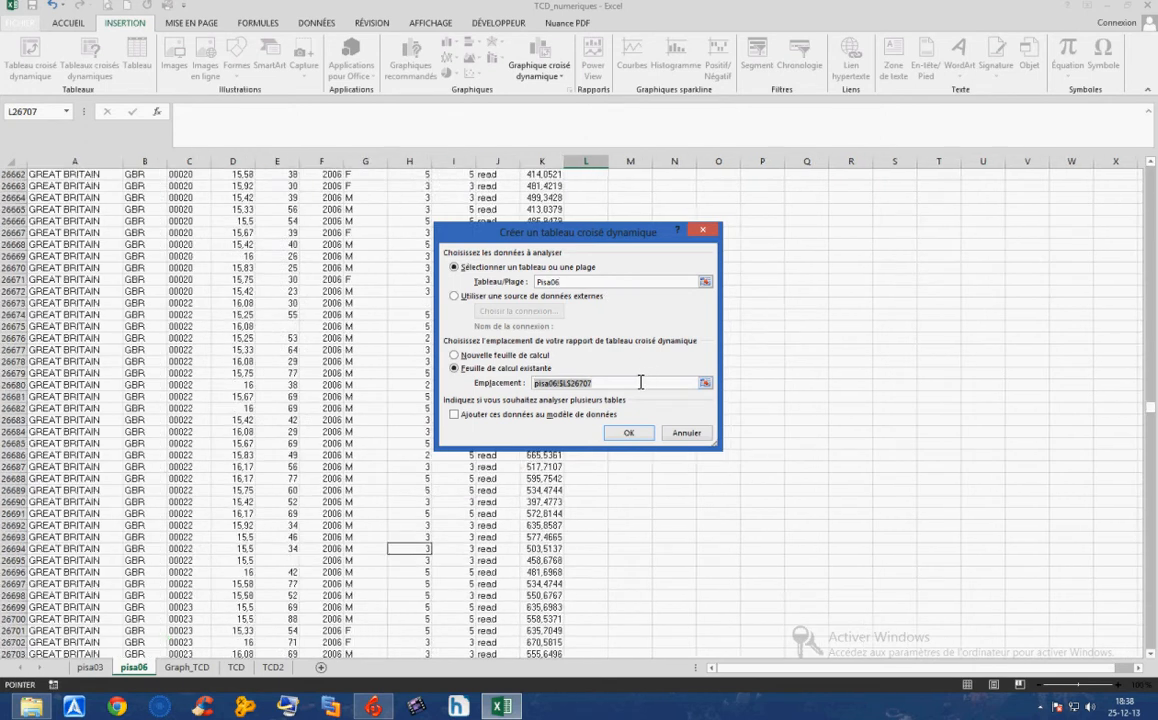
key("BackSpace")
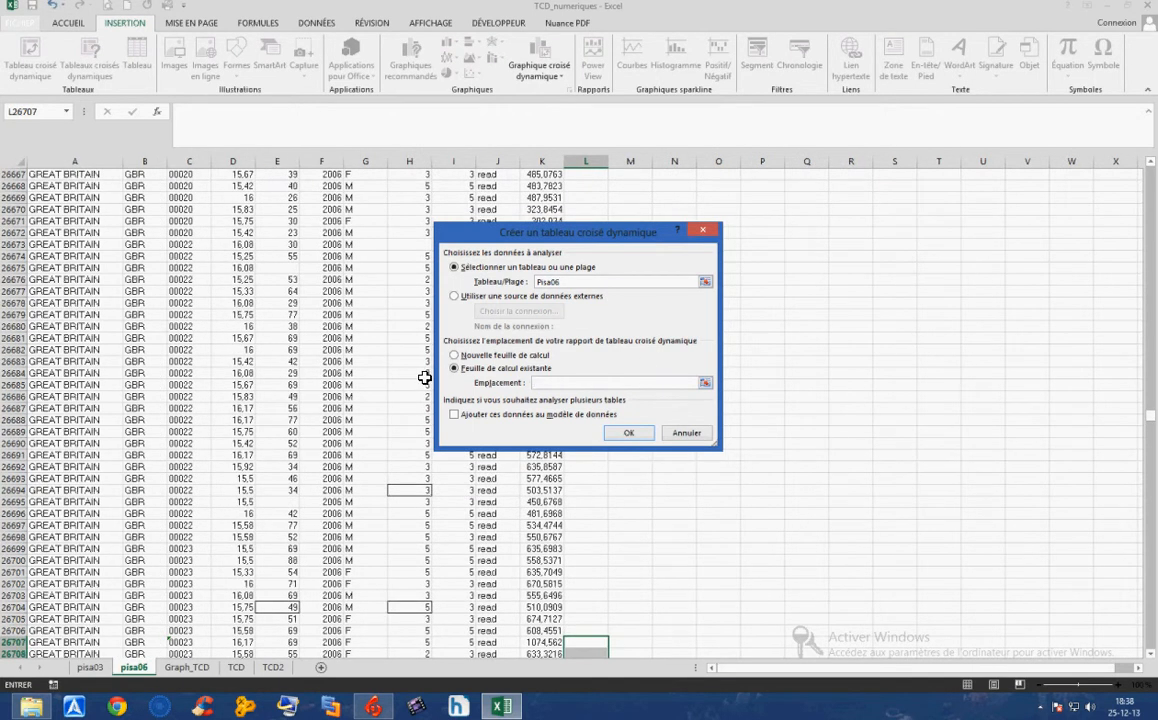
left_click(268, 667)
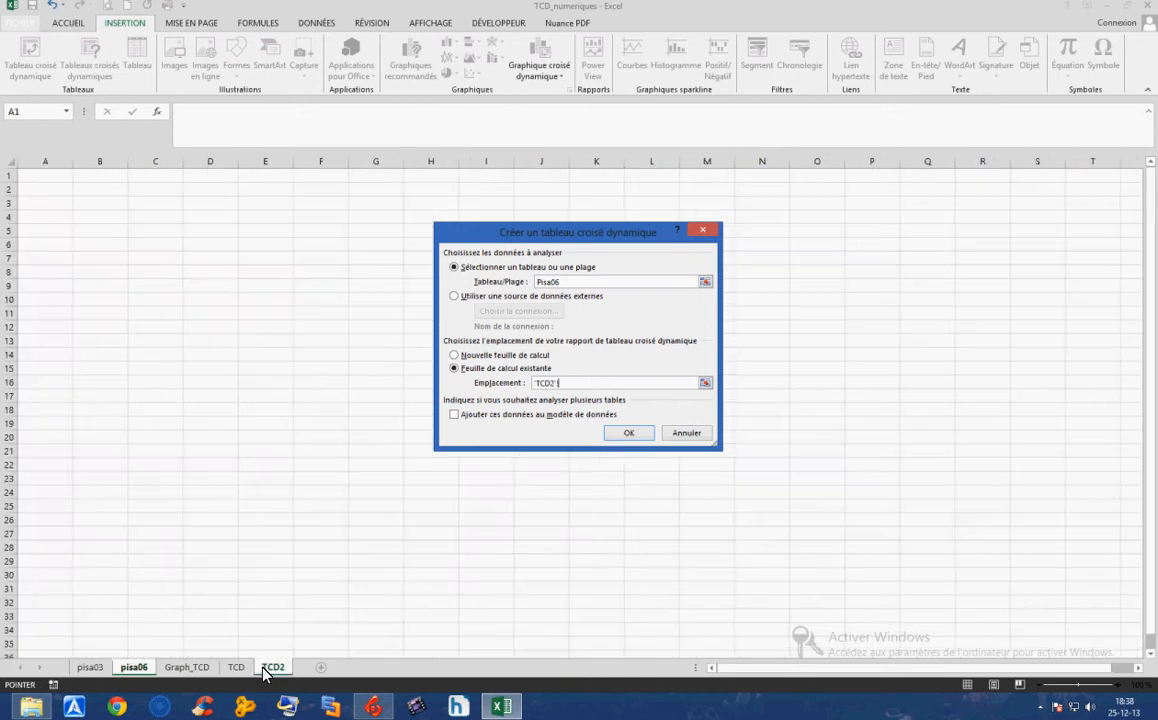
left_click(45, 176)
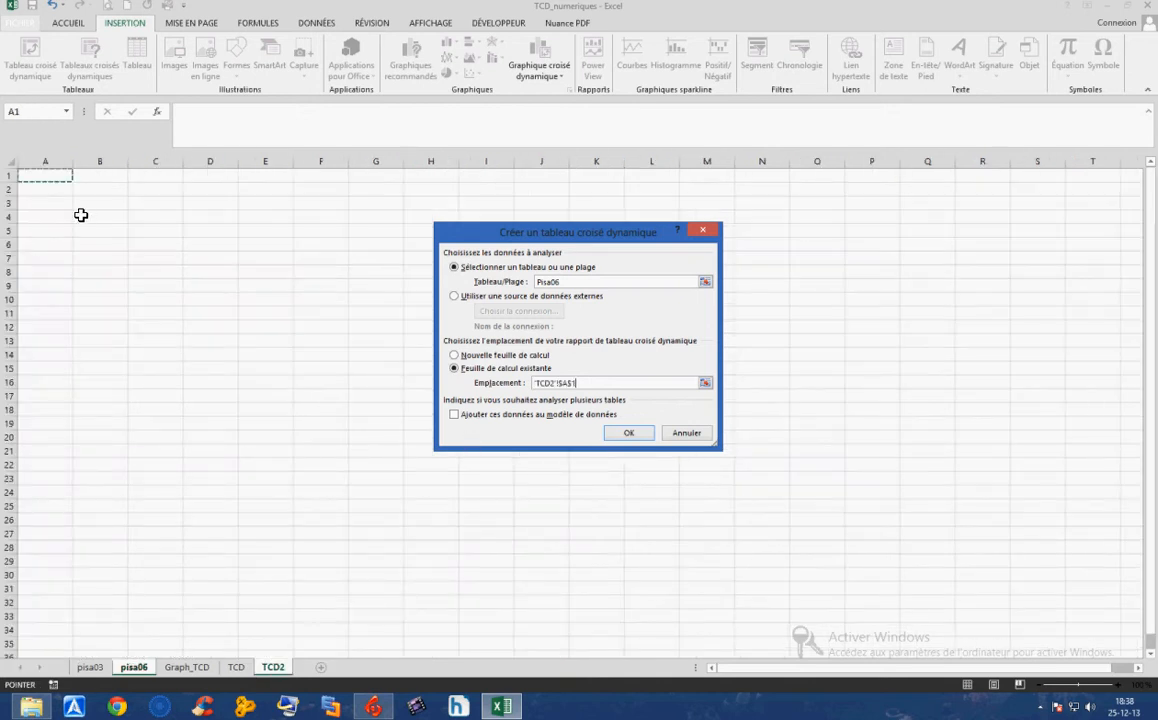
left_click(626, 433)
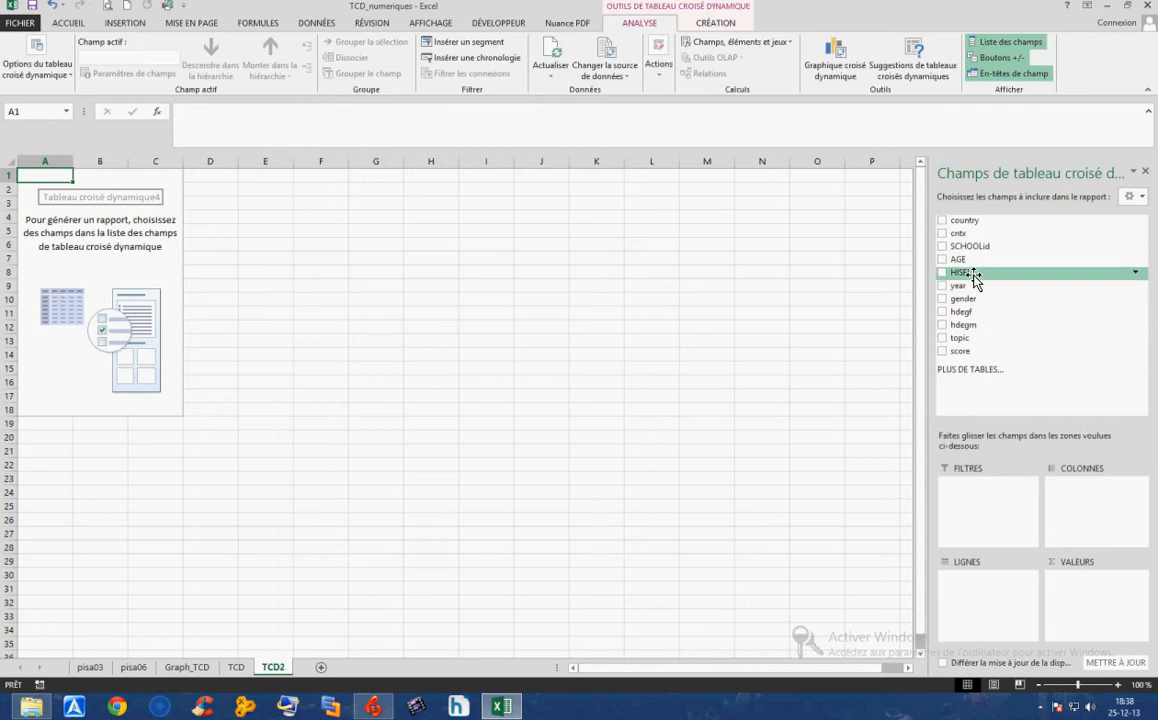
Step: Add country and hdegf as nested row fields and score as a value field in the new pivot table
left_click_drag(964, 220, 990, 578)
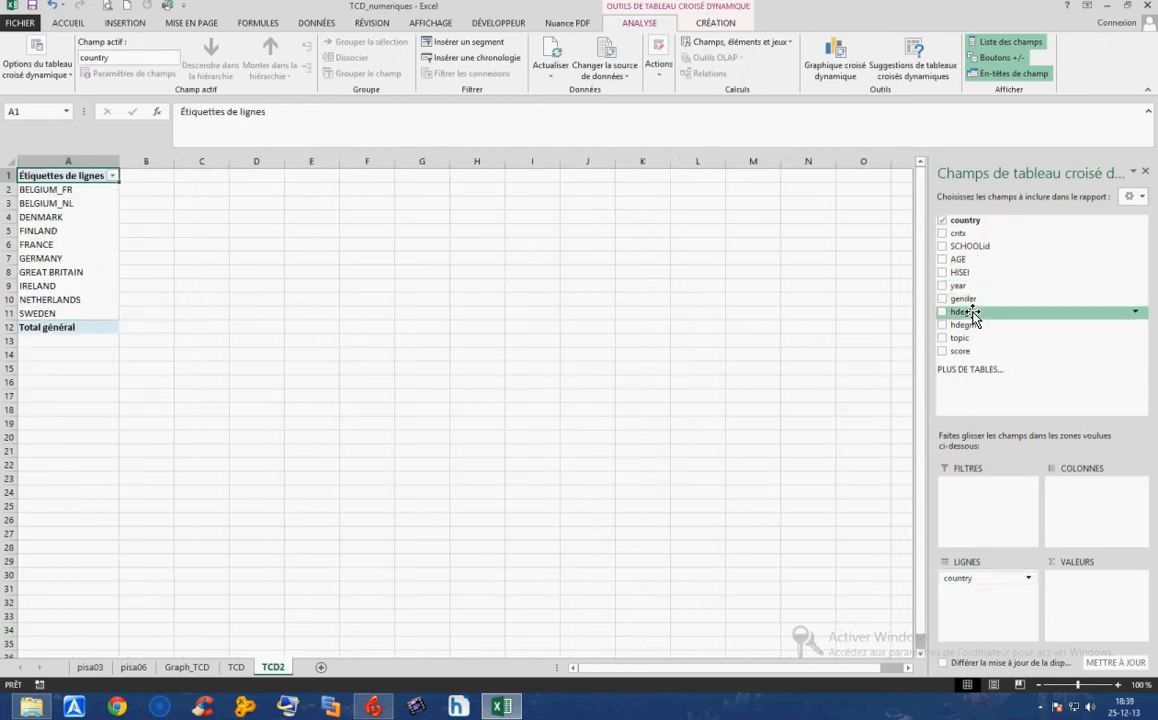
left_click_drag(975, 313, 1008, 600)
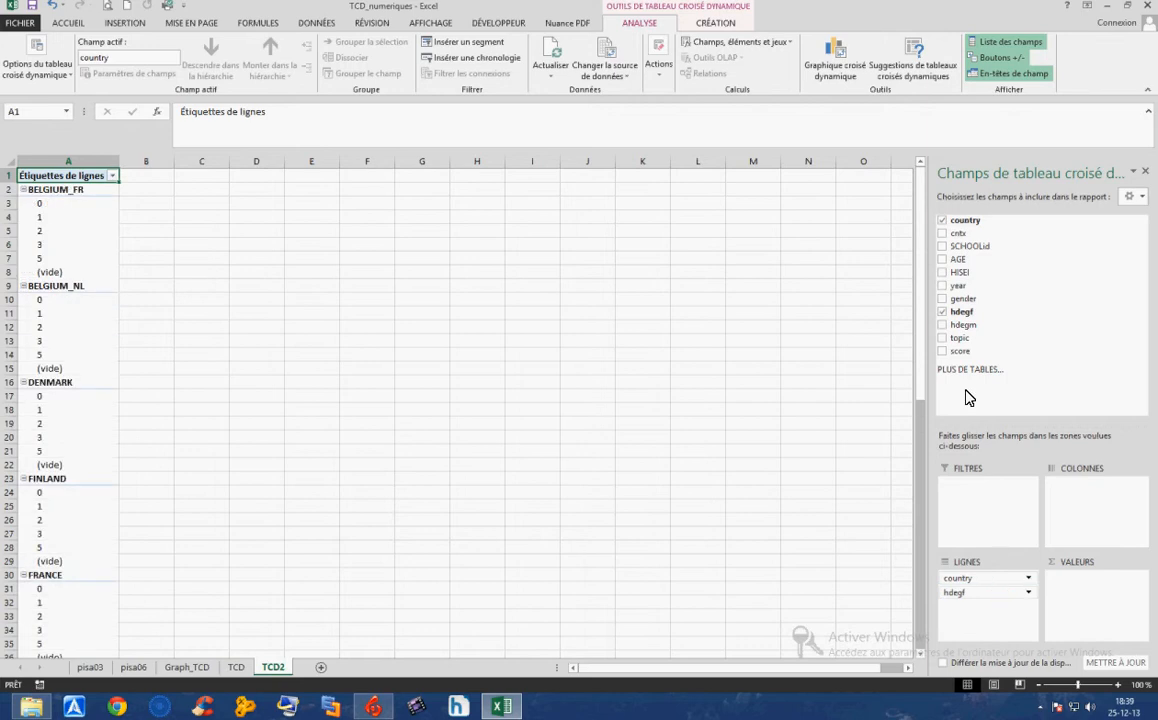
left_click_drag(965, 352, 1098, 598)
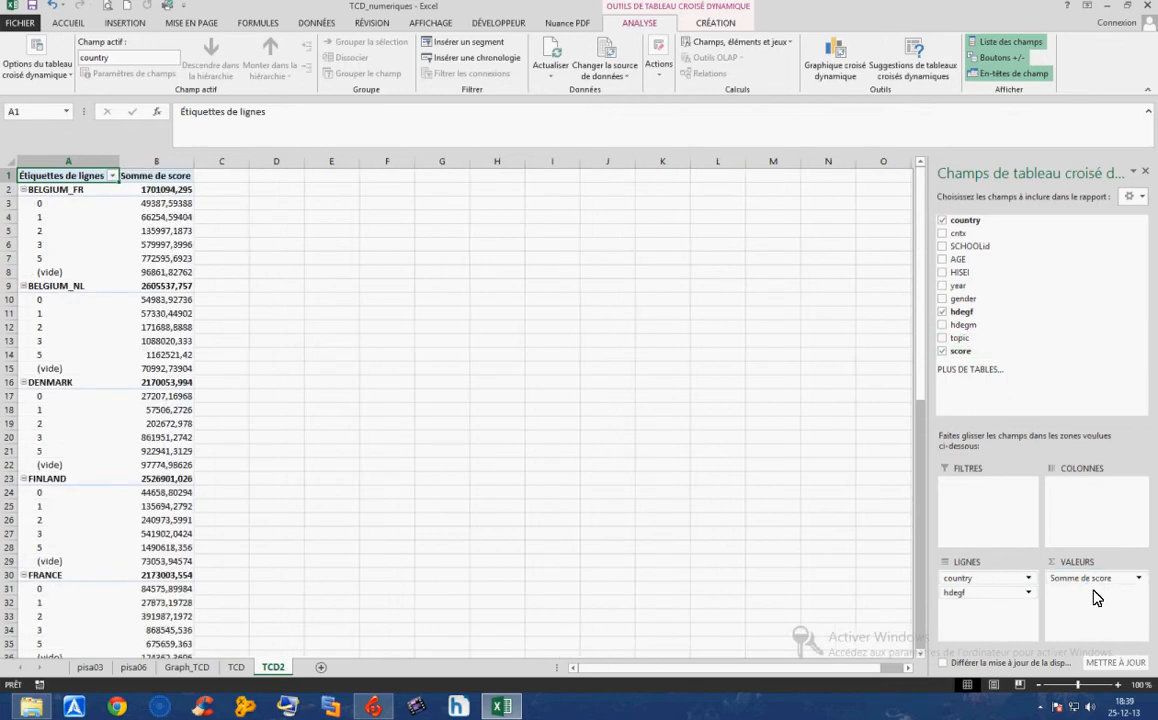
Step: Summarise the score value field by Moyenne instead of Somme
left_click(1136, 579)
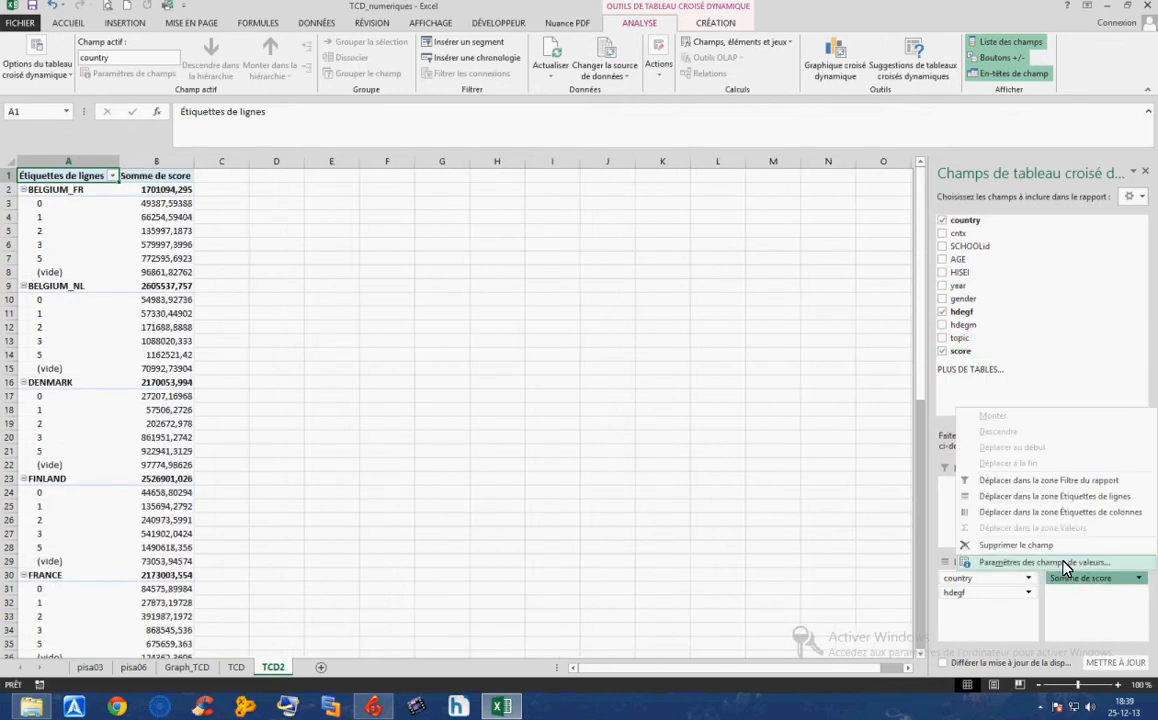
left_click(1005, 518)
left_click(520, 366)
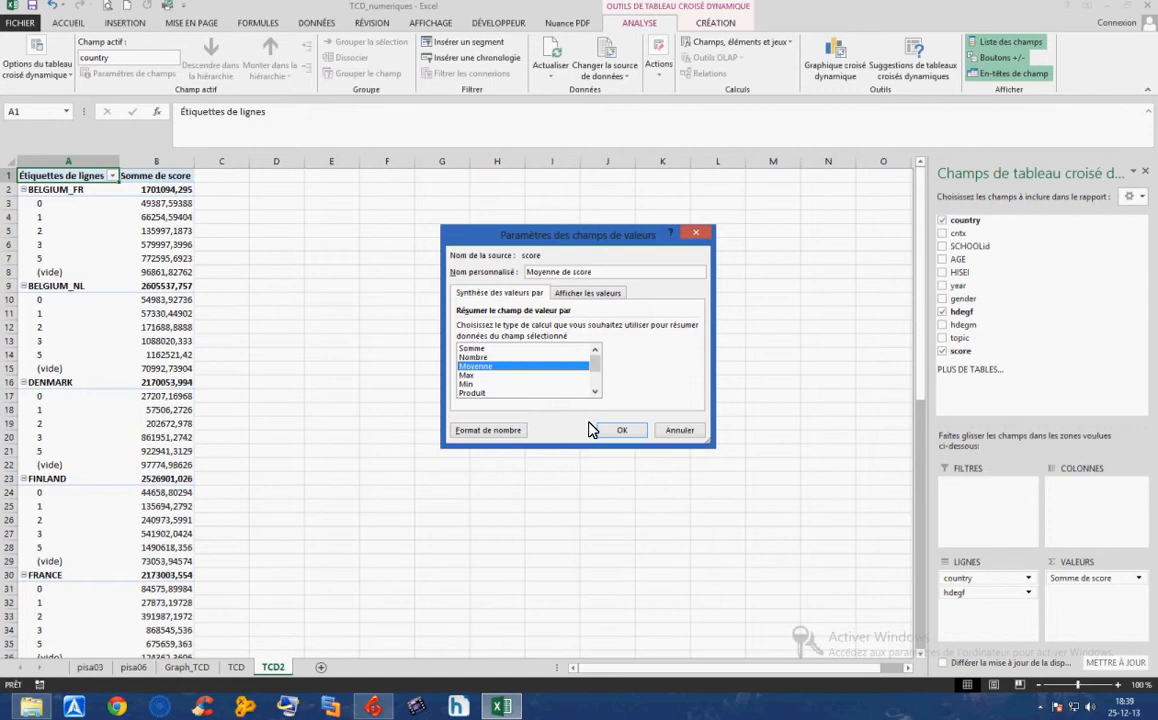
left_click(617, 431)
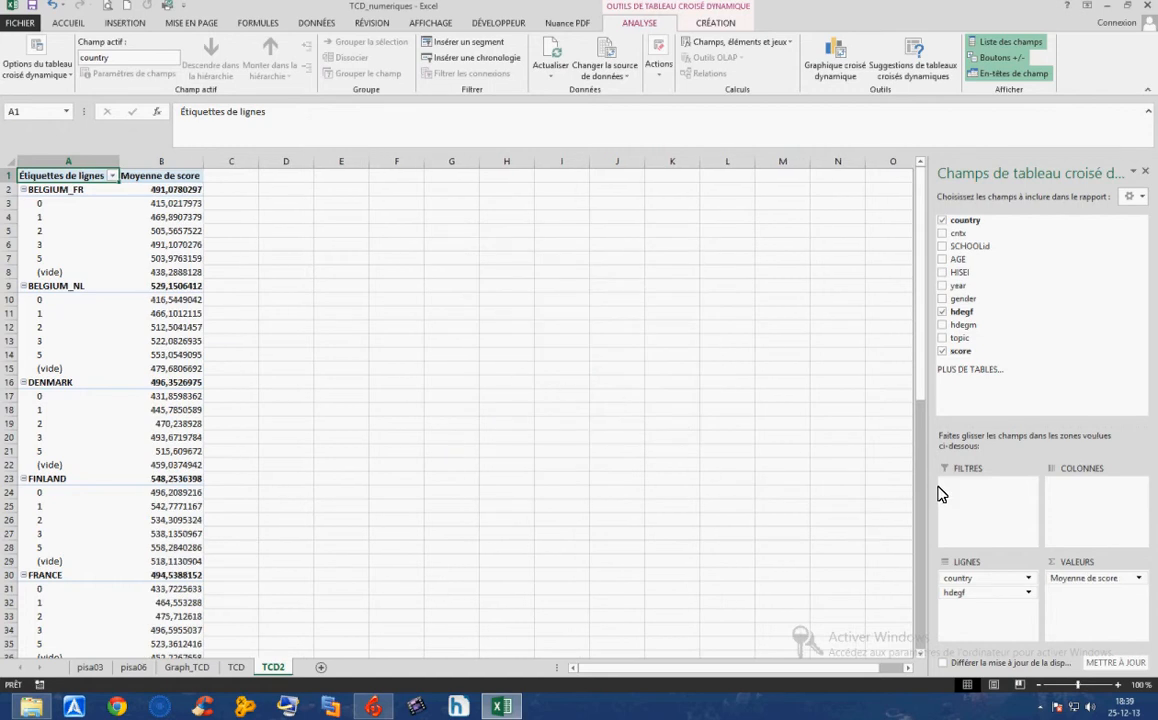
Step: Add score to the values a second time and summarise it by Min
left_click_drag(953, 354, 1125, 597)
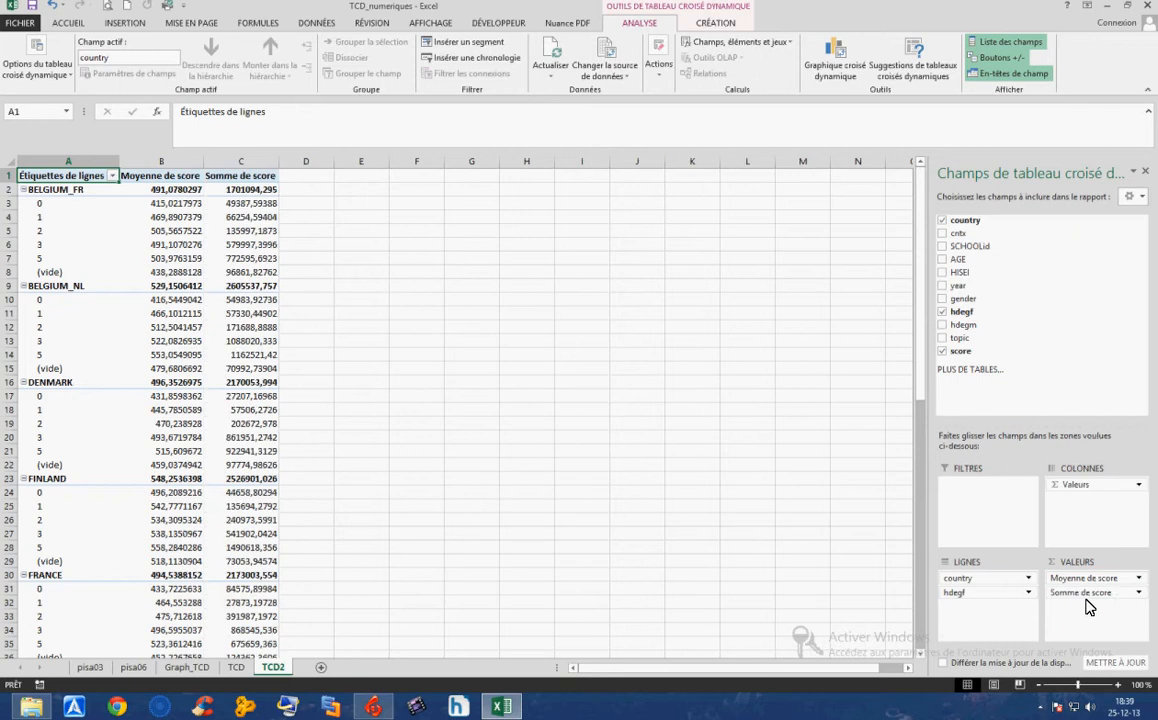
left_click(1138, 592)
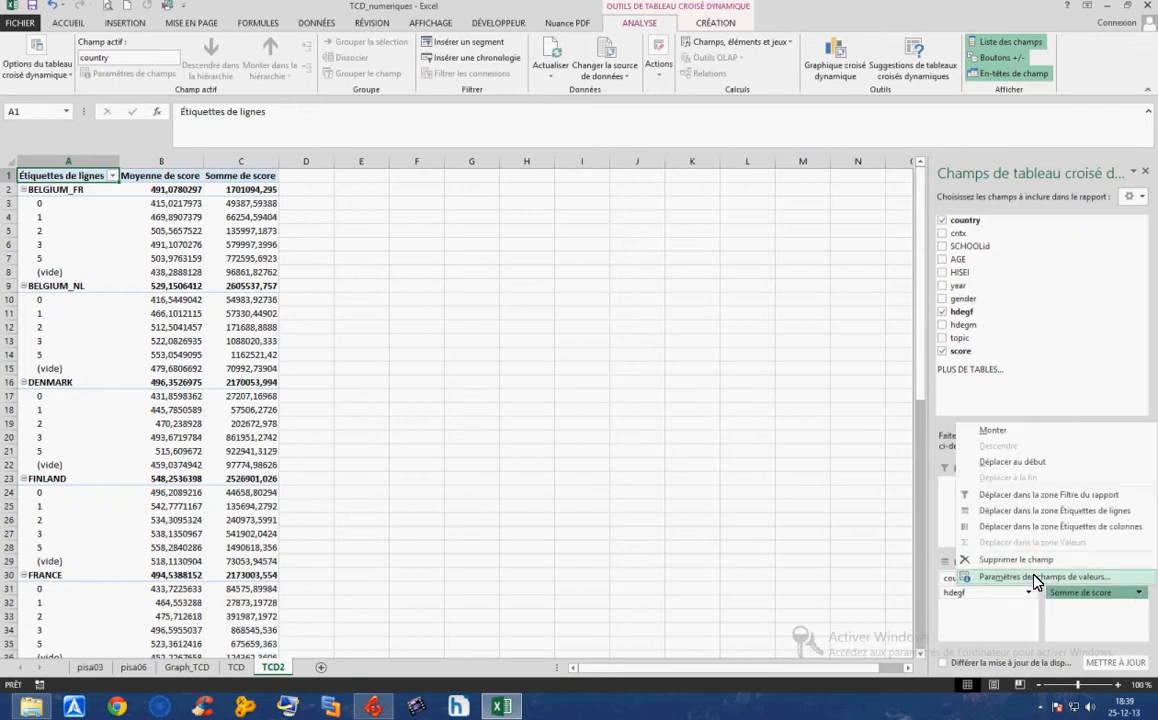
left_click(1036, 578)
left_click(463, 376)
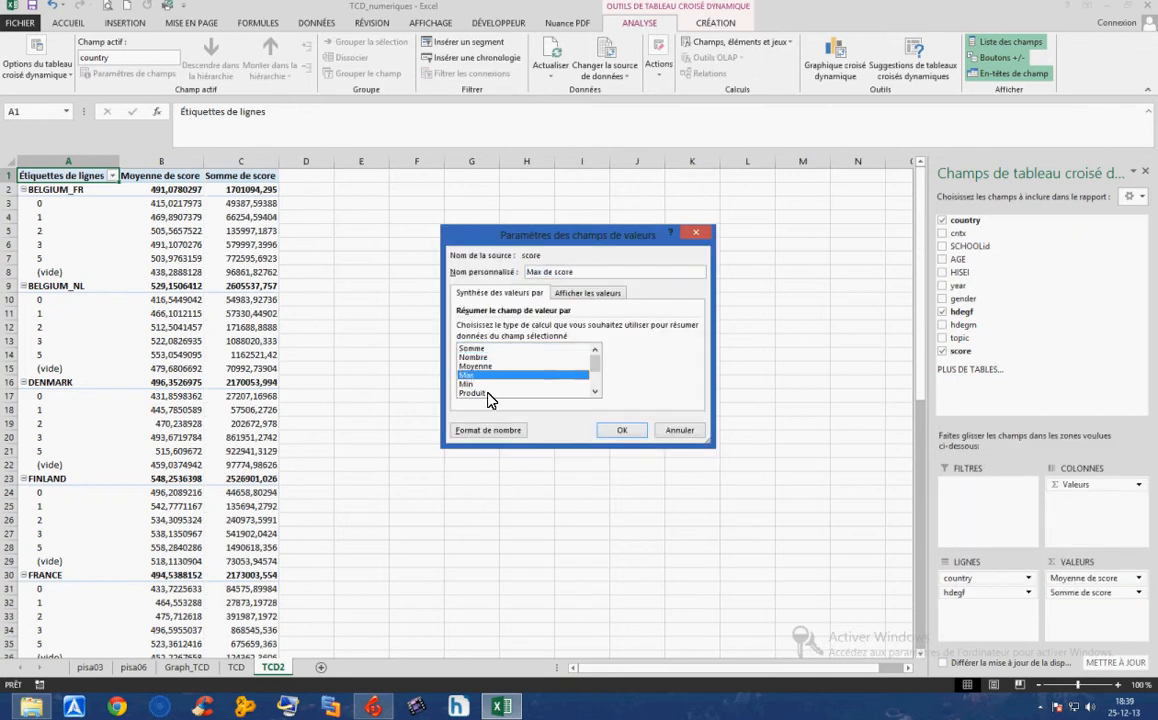
left_click(470, 384)
left_click(621, 430)
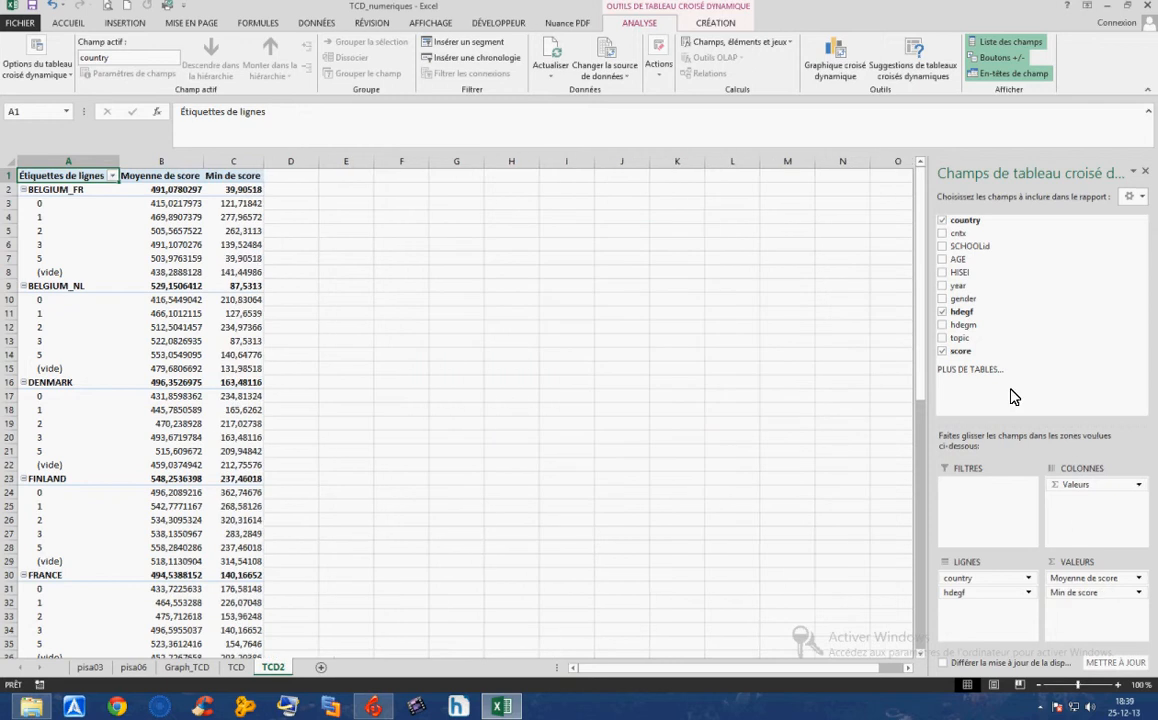
Step: Add score to the values a third time and summarise it by Max
left_click_drag(975, 352, 1105, 610)
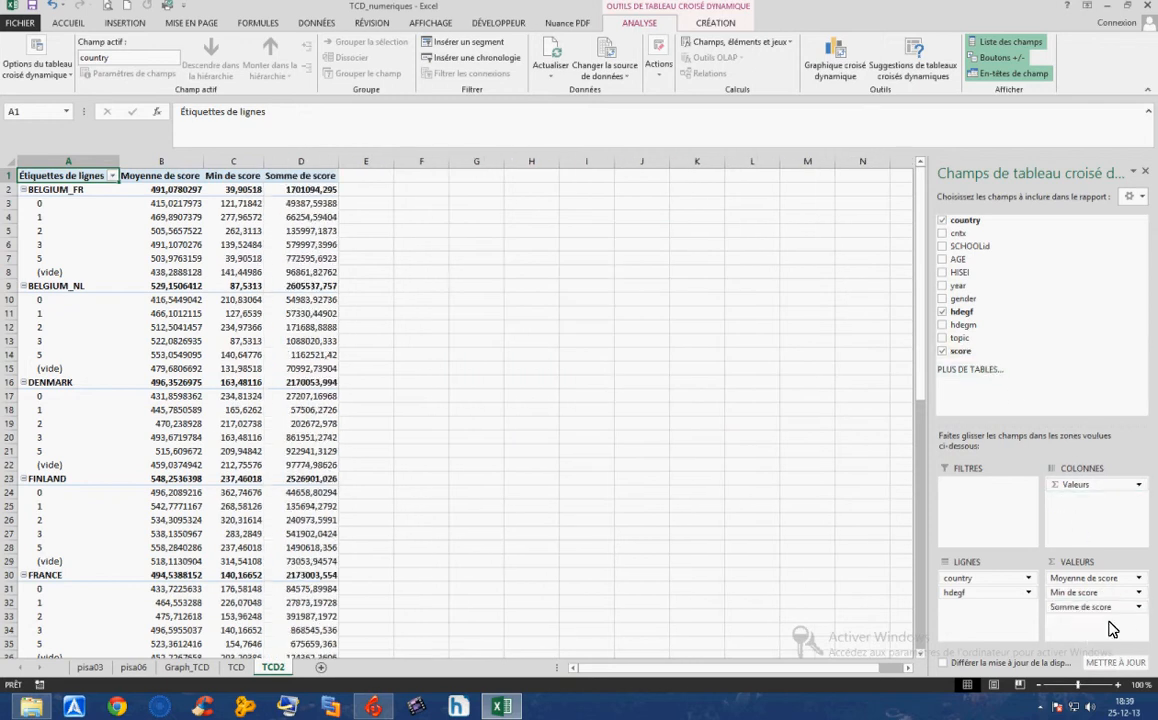
left_click(1133, 608)
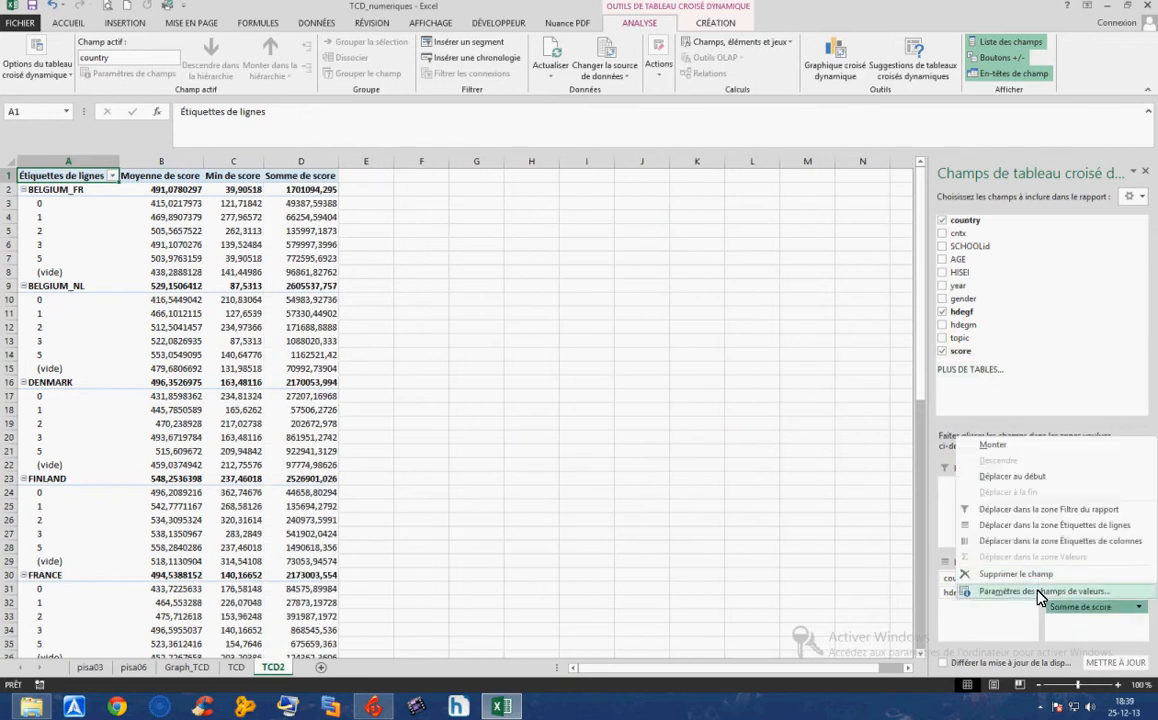
left_click(990, 532)
left_click(467, 374)
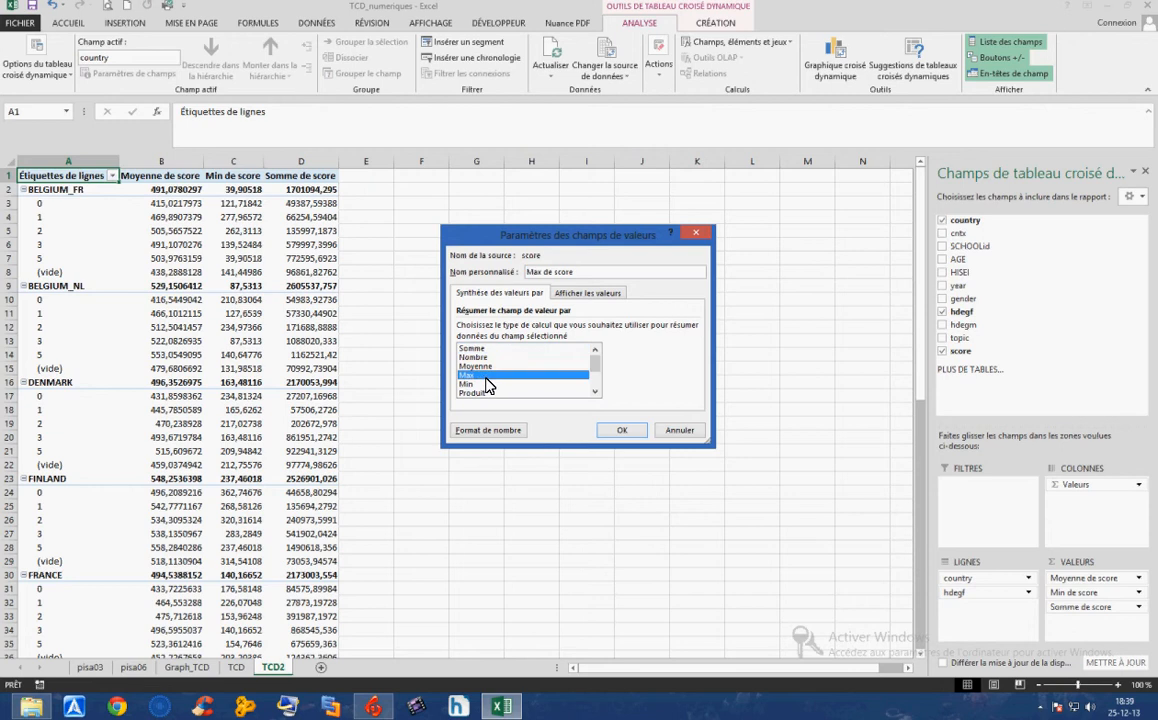
left_click(621, 430)
Step: Add score to the values a fourth time and summarise it by Écartype
left_click_drag(958, 352, 1065, 628)
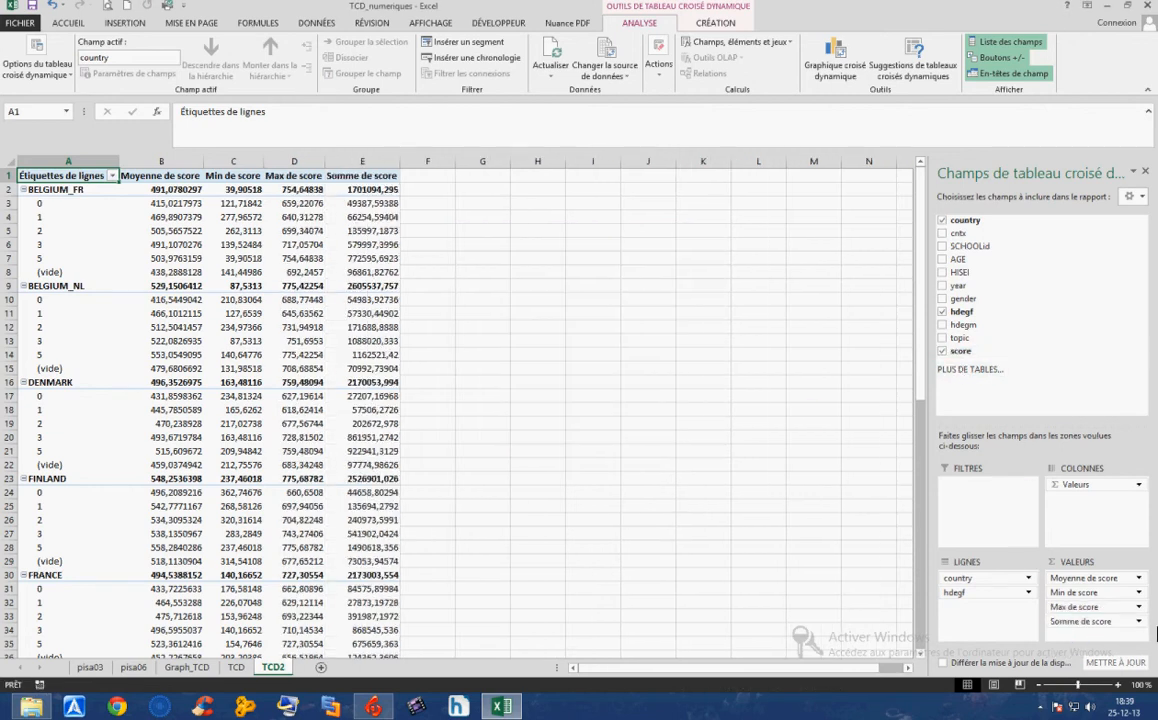
left_click(1140, 623)
left_click(1085, 607)
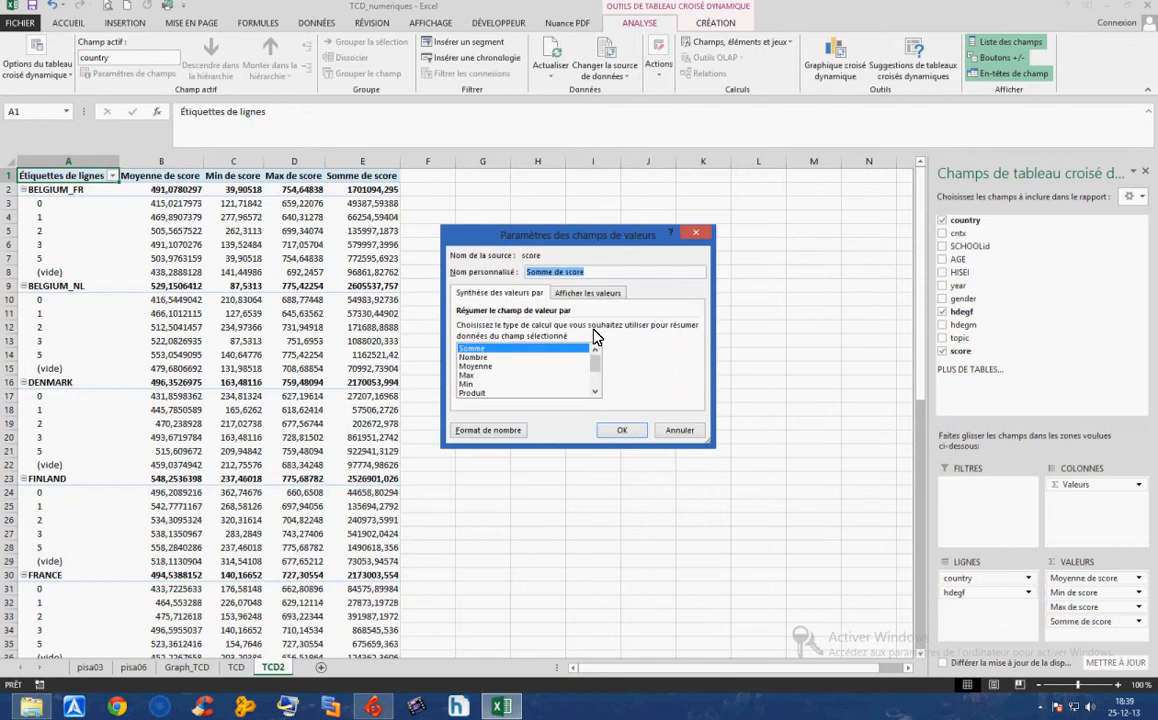
left_click_drag(596, 362, 594, 371)
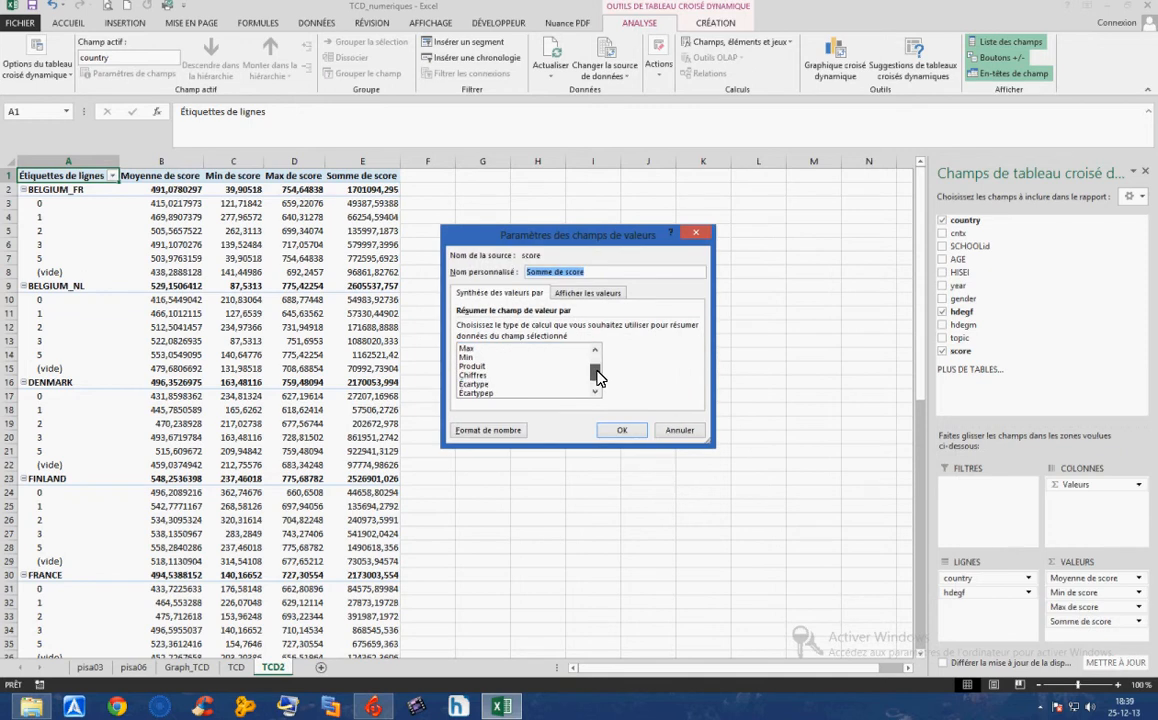
left_click(540, 384)
left_click(614, 430)
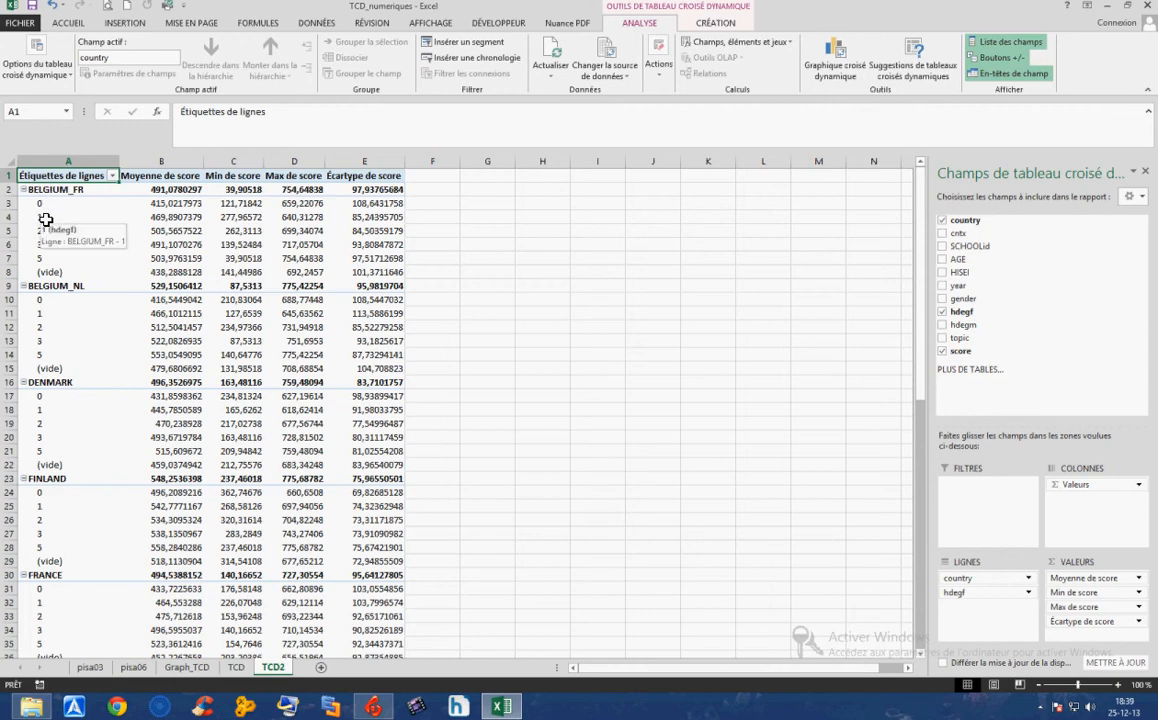
Step: Filter the hdegf row labels to exclude the (vide) item
left_click(63, 273)
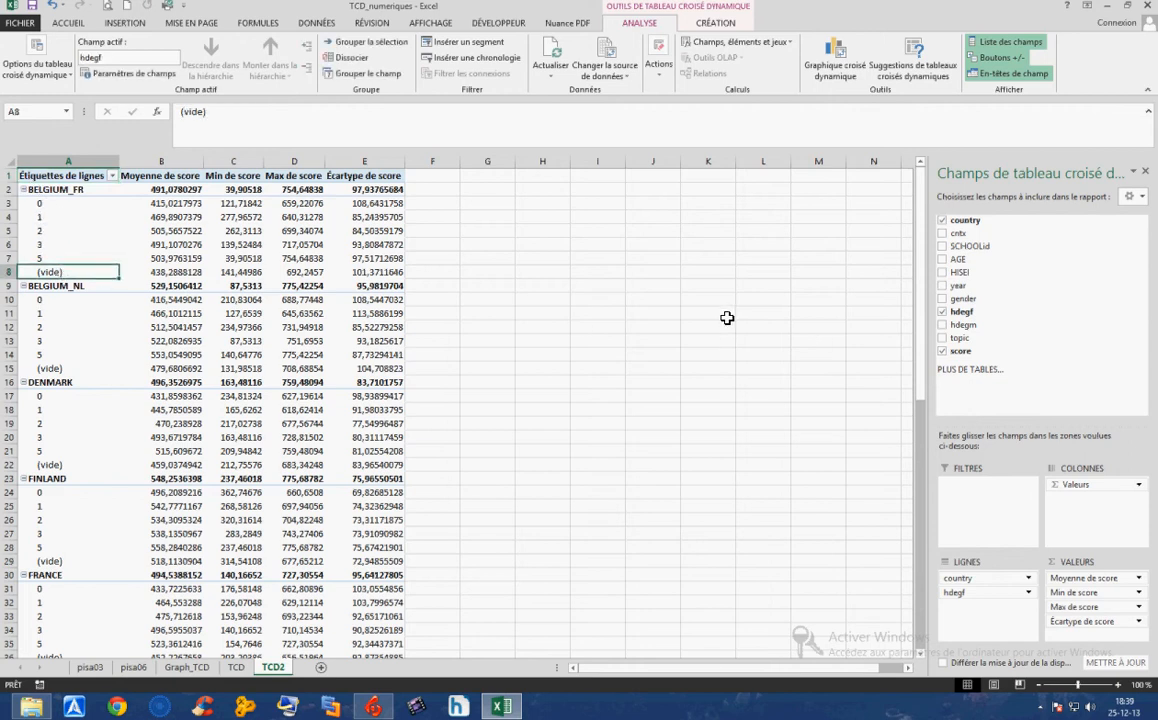
left_click(113, 177)
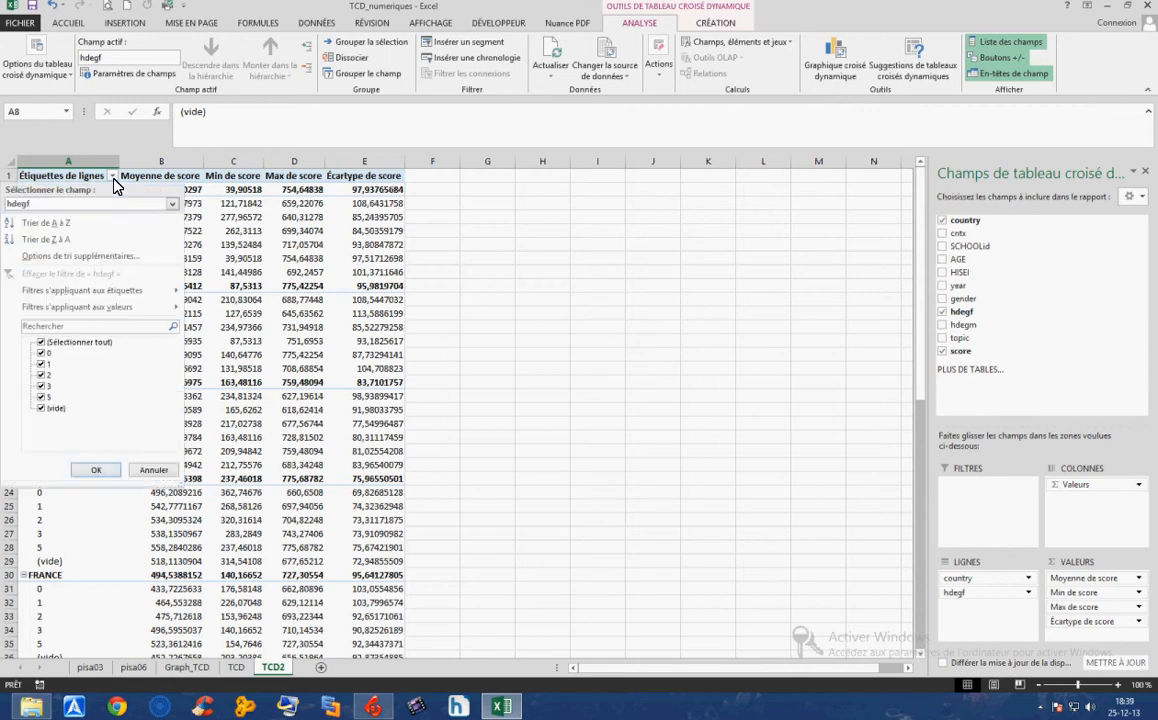
left_click(42, 409)
left_click(93, 470)
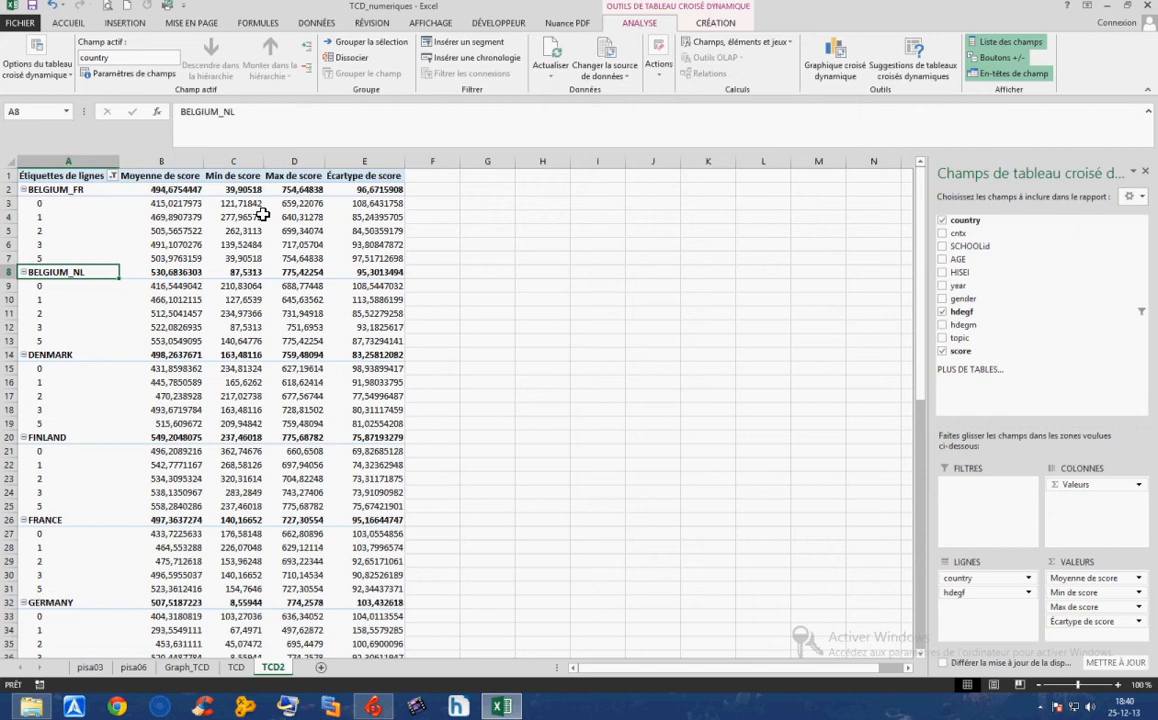
Step: Inspect the average, minimum, maximum and standard deviation of score for hdegf level 0 under BELGIUM_FR
left_click(165, 203)
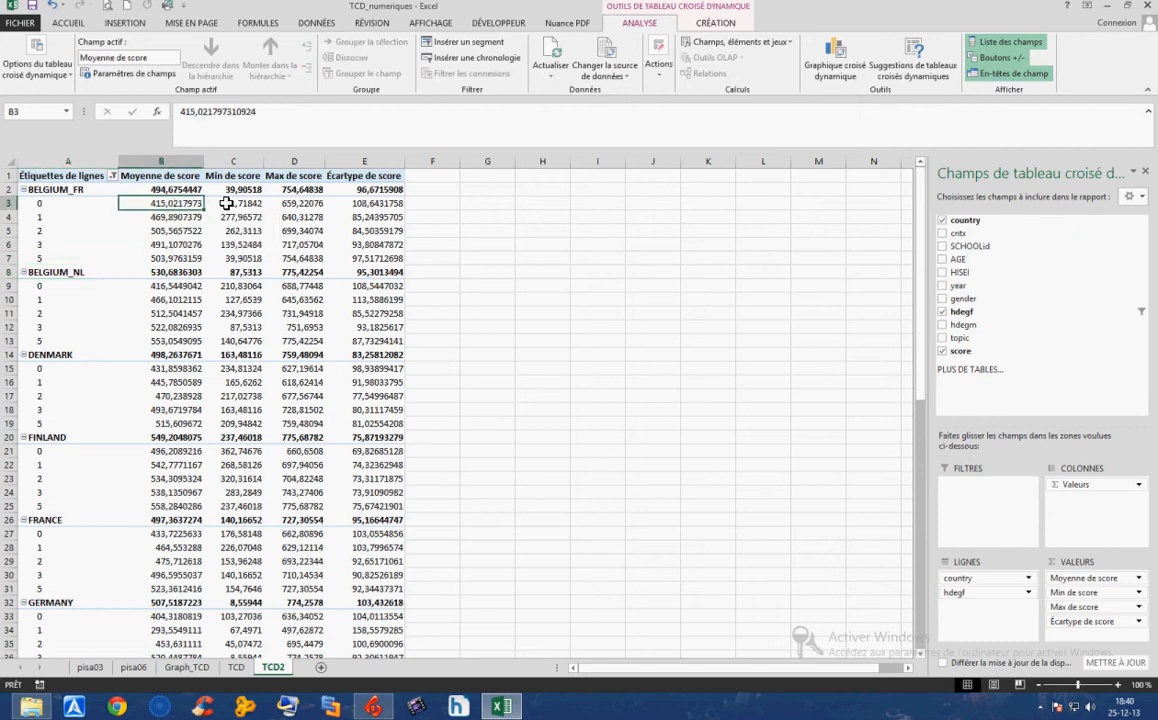
left_click(227, 203)
left_click(285, 203)
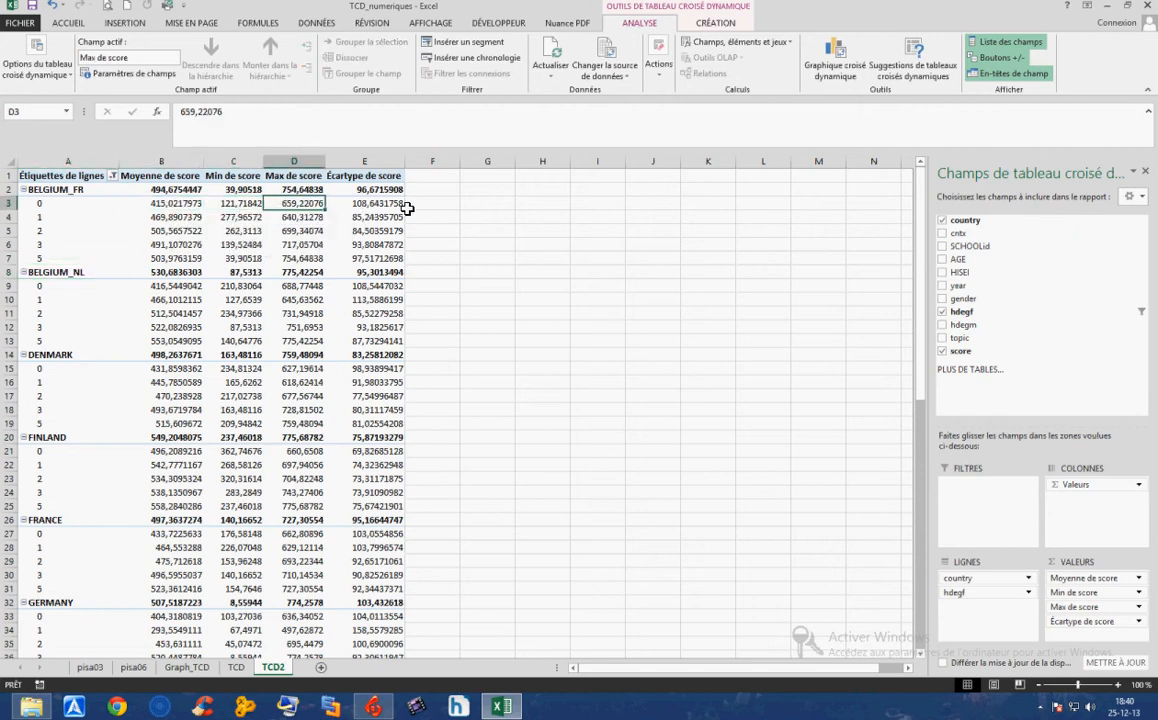
left_click(370, 203)
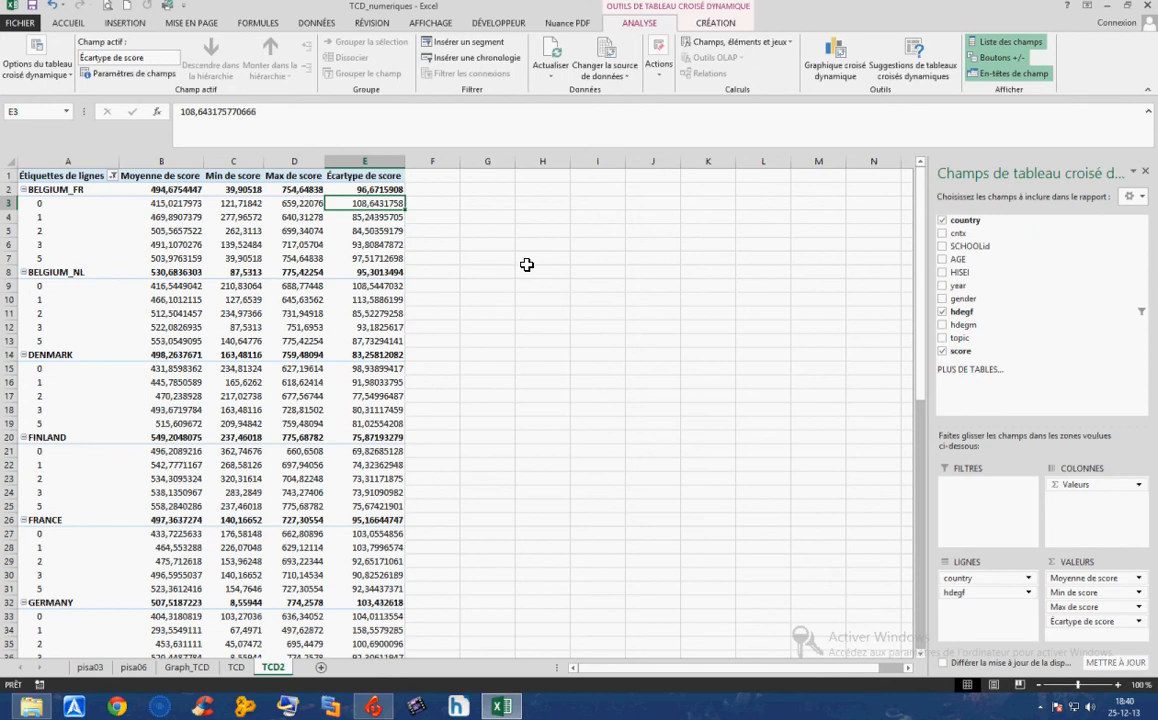